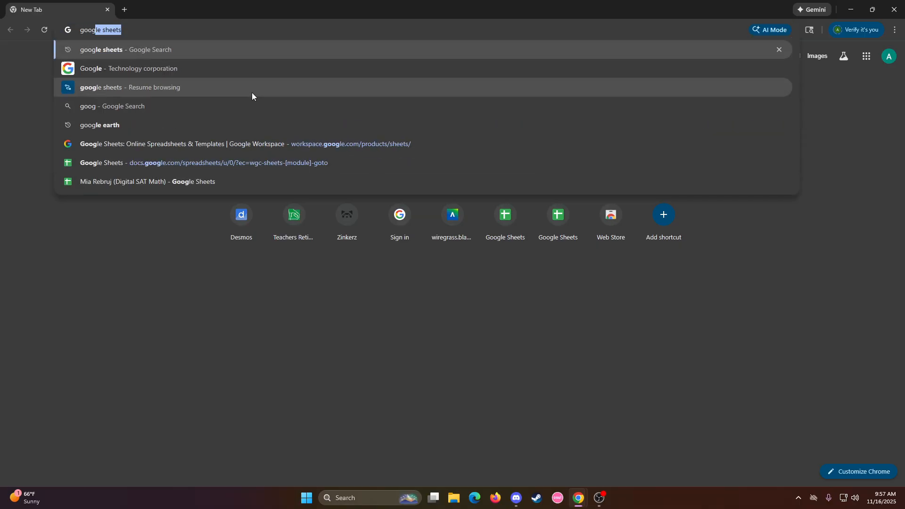
Step: Search the web for google sheets, open the Google Sheets home page and create a blank spreadsheet
key(Return)
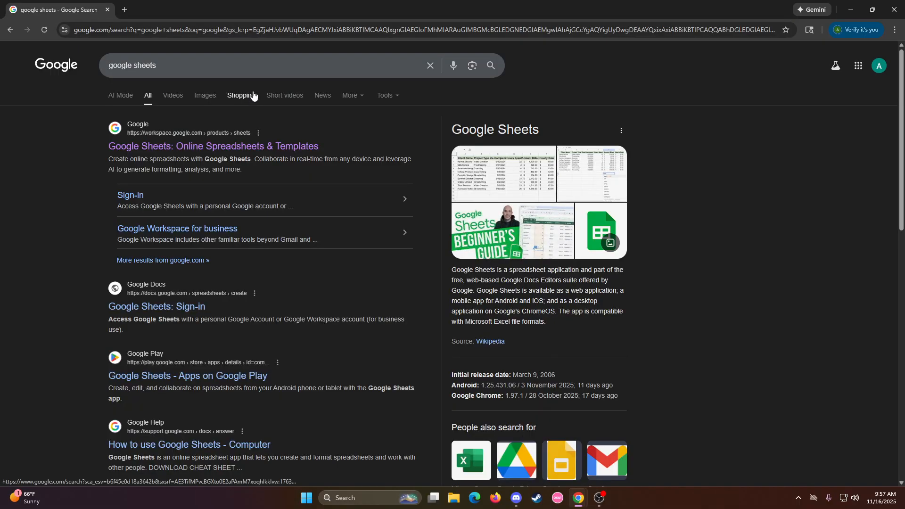
click(242, 146)
click(211, 242)
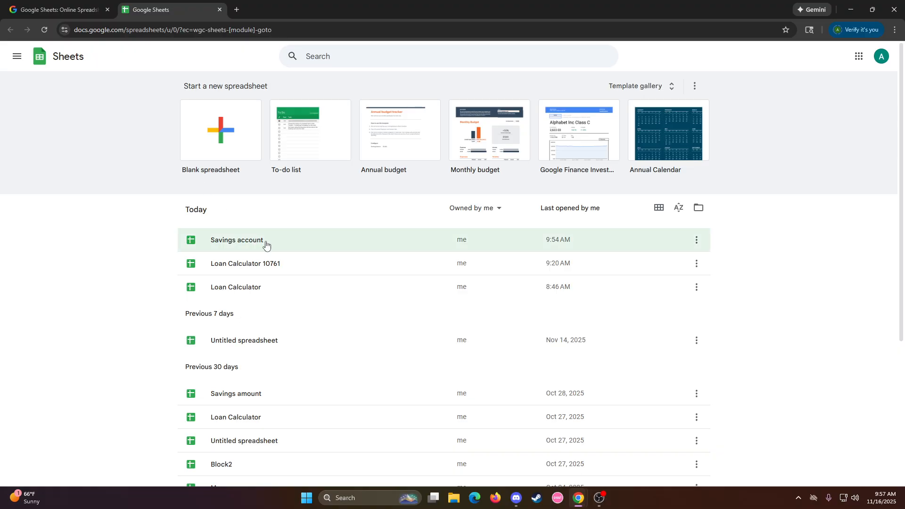
click(227, 147)
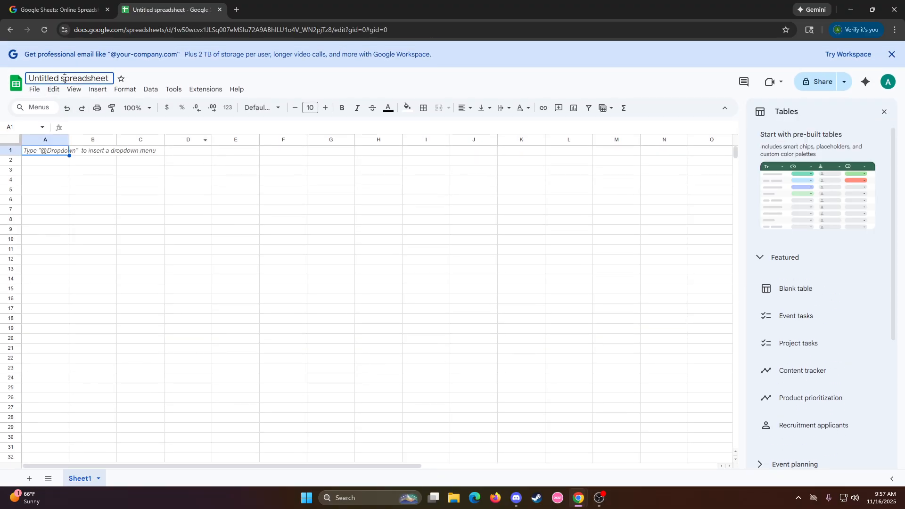
Step: Rename the untitled spreadsheet to Savings Calculator 10761
double_click(65, 80)
click(65, 80)
drag(109, 78, 31, 83)
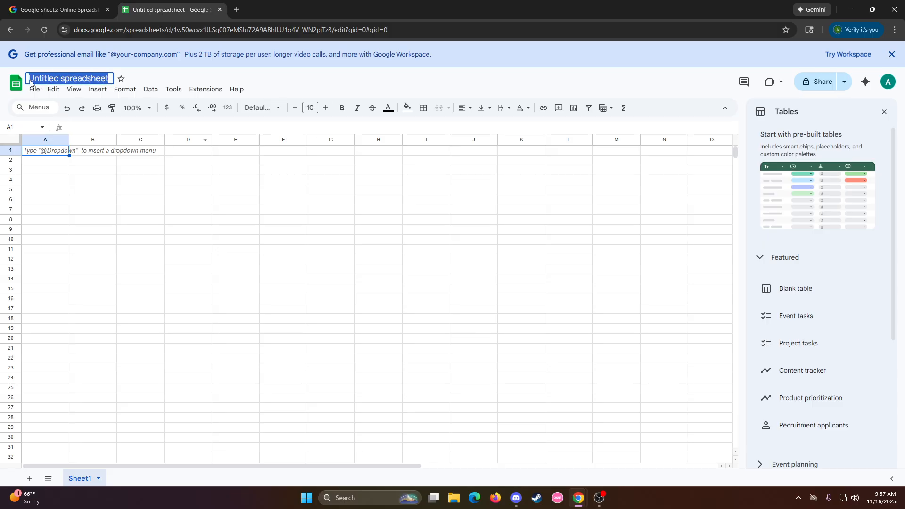
key(BackSpace)
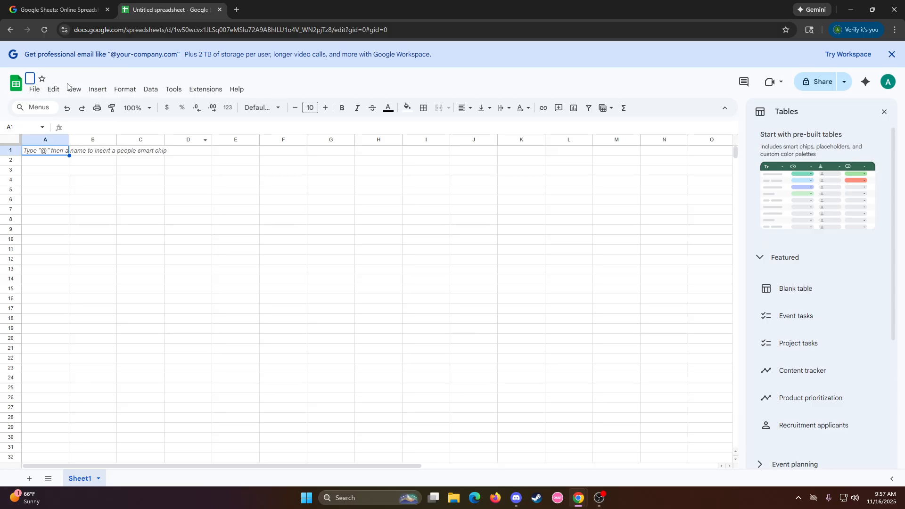
text(Savings Calculator)
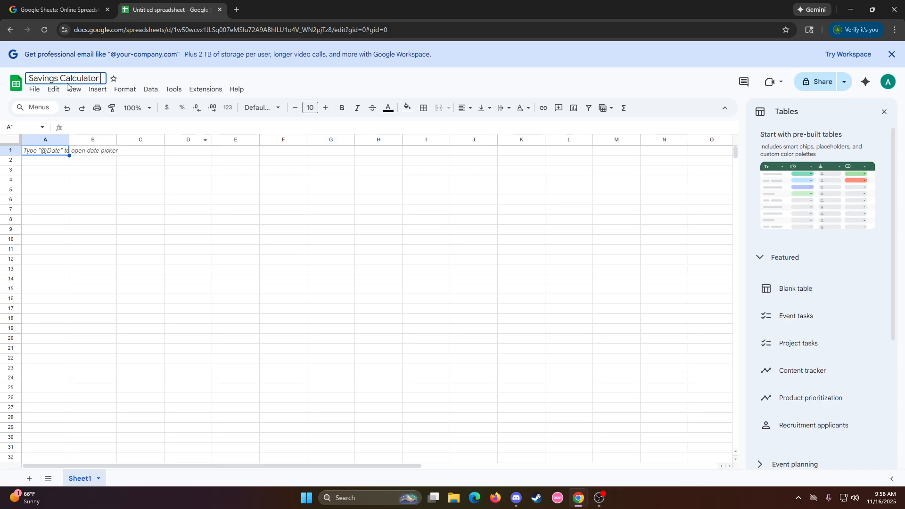
text( 10761)
drag(122, 79, 101, 78)
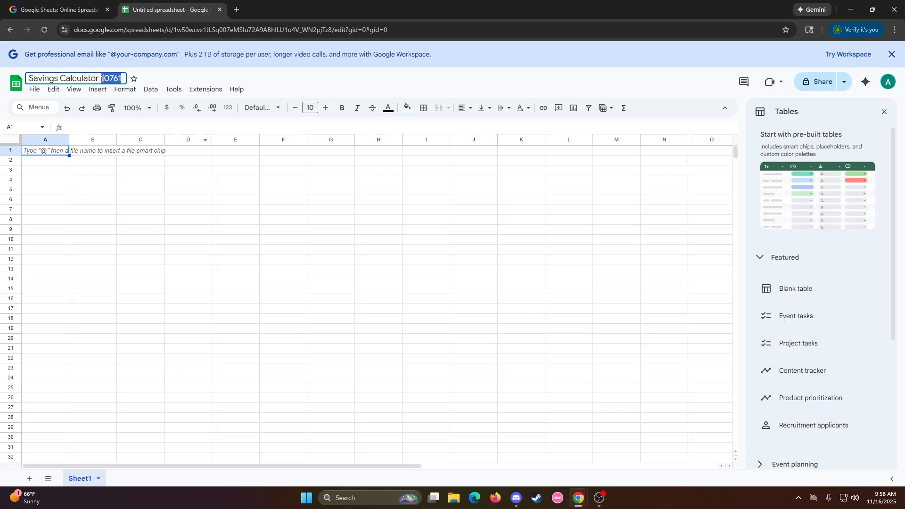
Step: Enter the headers "Date:" in cell A1 and "Total:" in cell B1
double_click(42, 152)
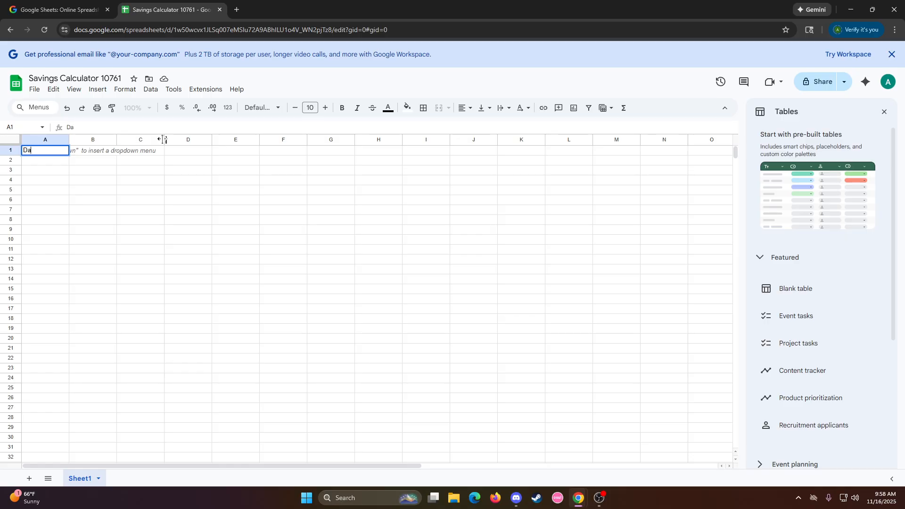
text(te:)
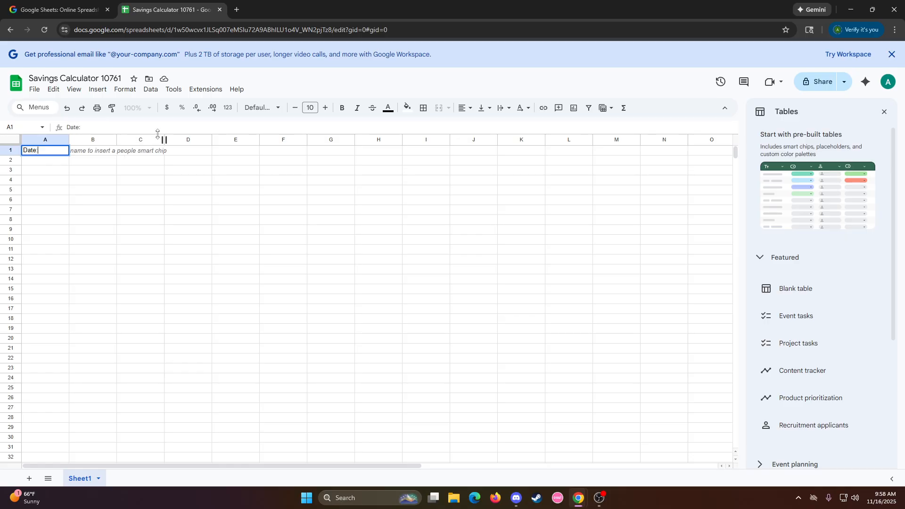
double_click(97, 151)
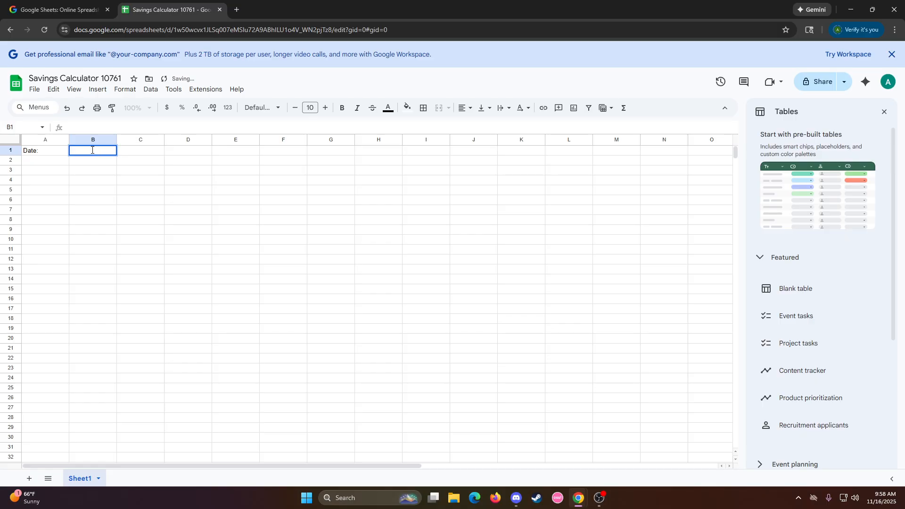
text(Total:)
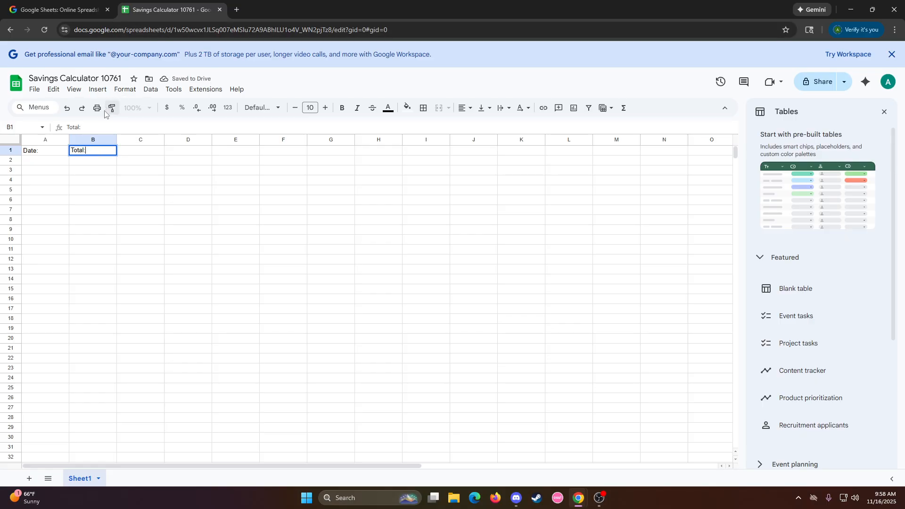
Step: Enter the header "Interest (Monthly)" in cell C1 and widen column C to fit it
double_click(133, 151)
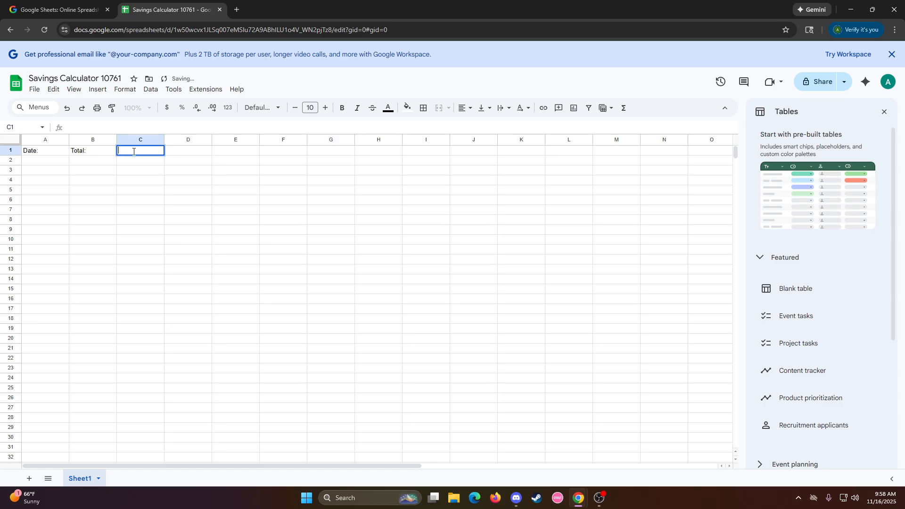
text(Interest (Monthly)
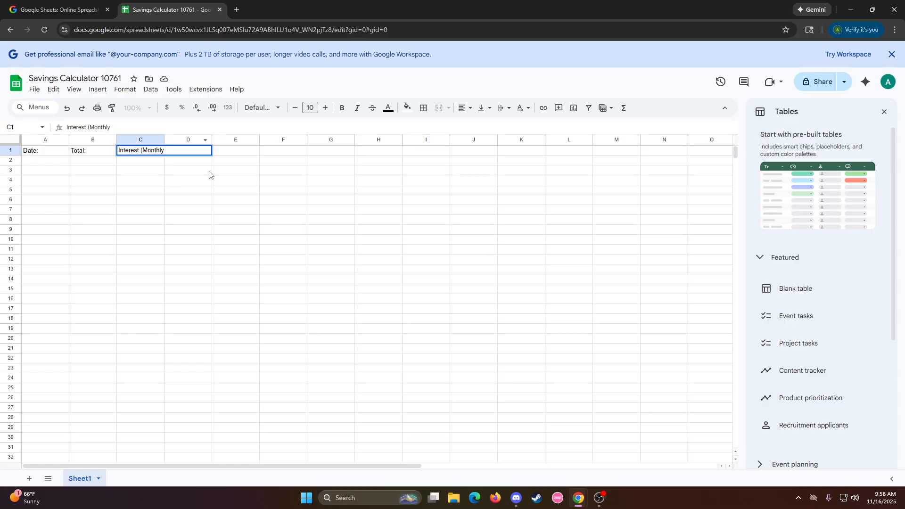
click(193, 172)
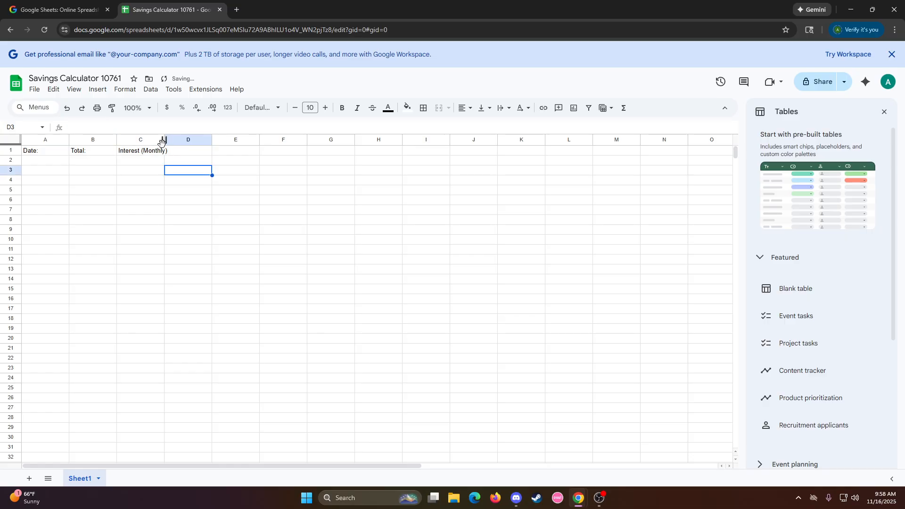
drag(164, 140, 172, 140)
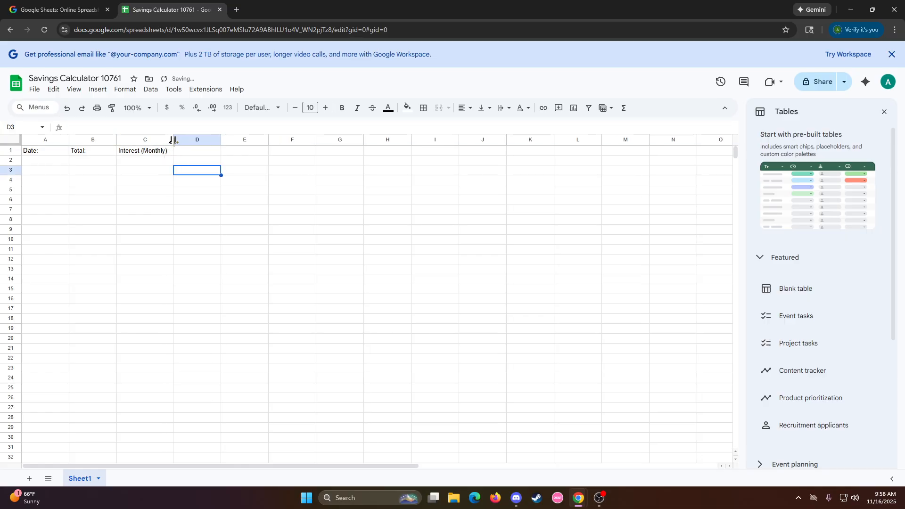
Step: Enter the header "Interest (Total)" in cell D1
click(185, 153)
double_click(185, 152)
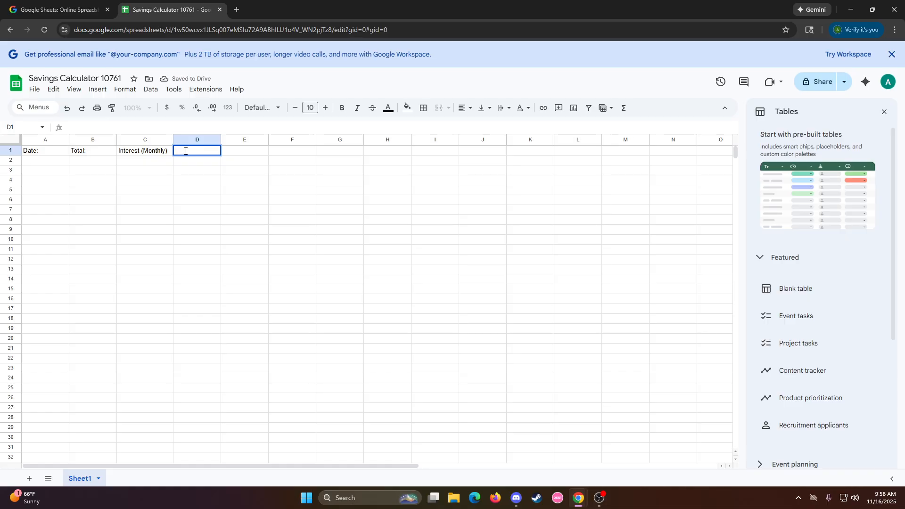
text(Interest (Total)
key(Tab)
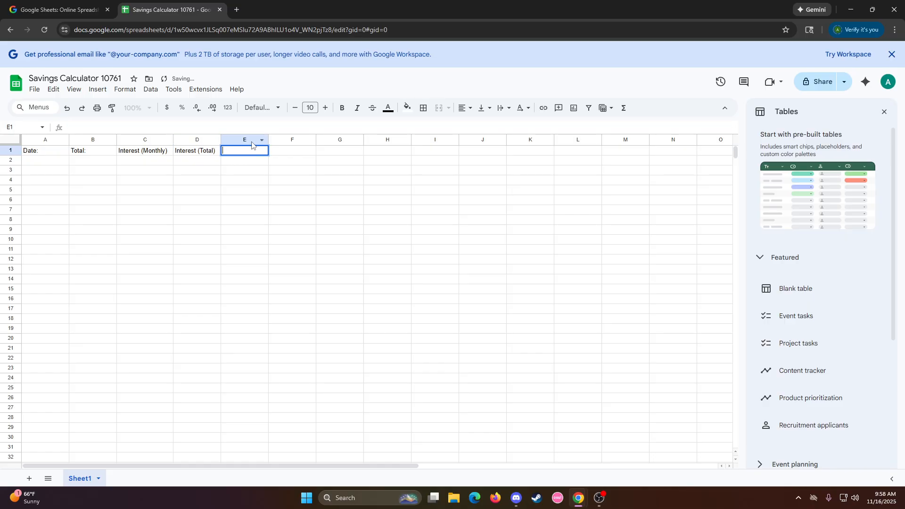
Step: Enter the header "Amount Invested" in cell E1 and widen column E to fit it
text(amount Invested)
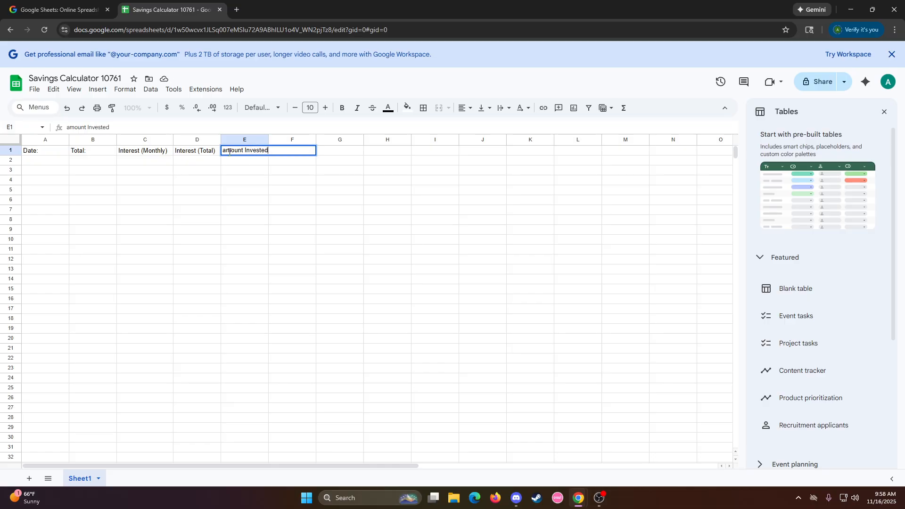
click(229, 150)
key(BackSpace)
text(A)
key(Return)
drag(268, 139, 272, 139)
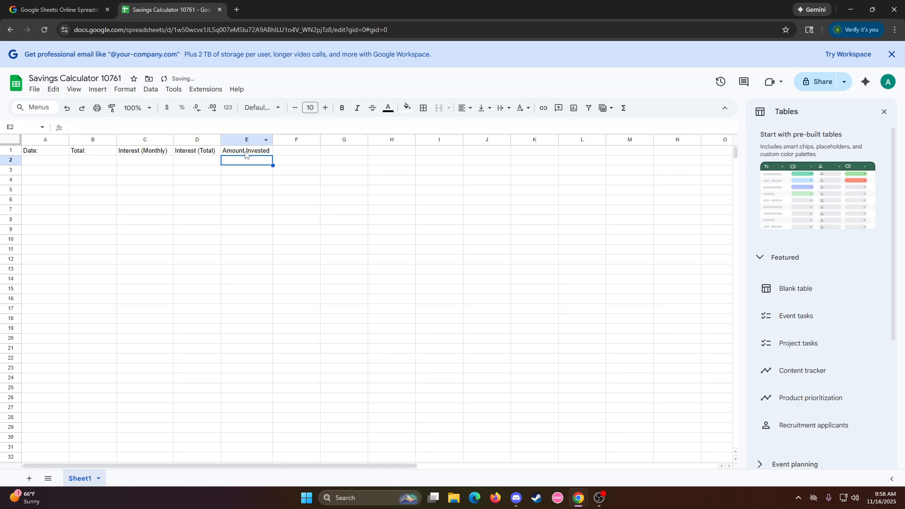
Step: Enter the header "Monthly Contribution" in cell G1, leaving column F empty, and widen column G to fit it
double_click(333, 150)
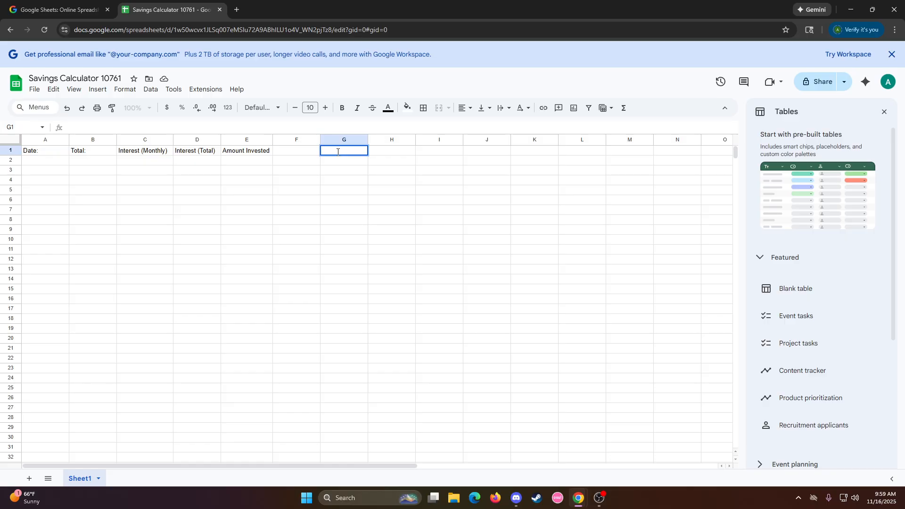
text(Monthly Payment)
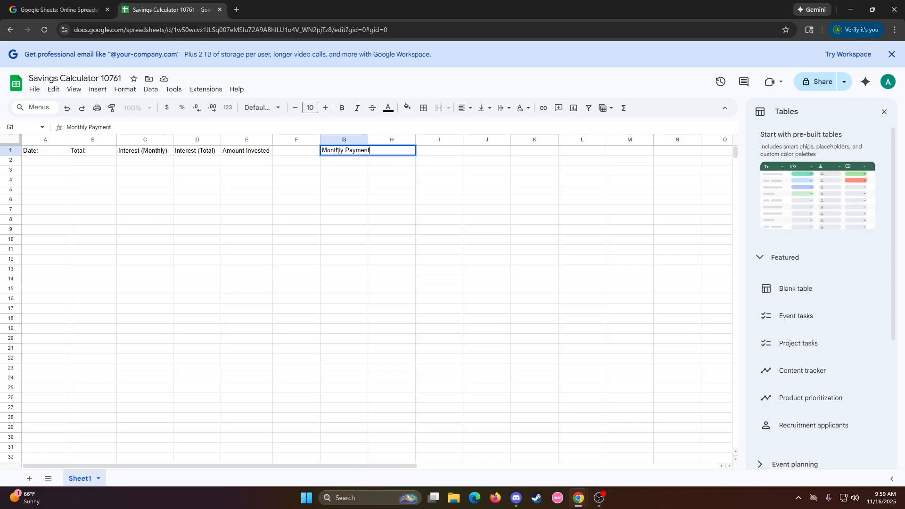
key(BackSpace)
key(BackSpace)
key(BackSpace)
key(BackSpace)
key(BackSpace)
text(Contribution)
click(373, 161)
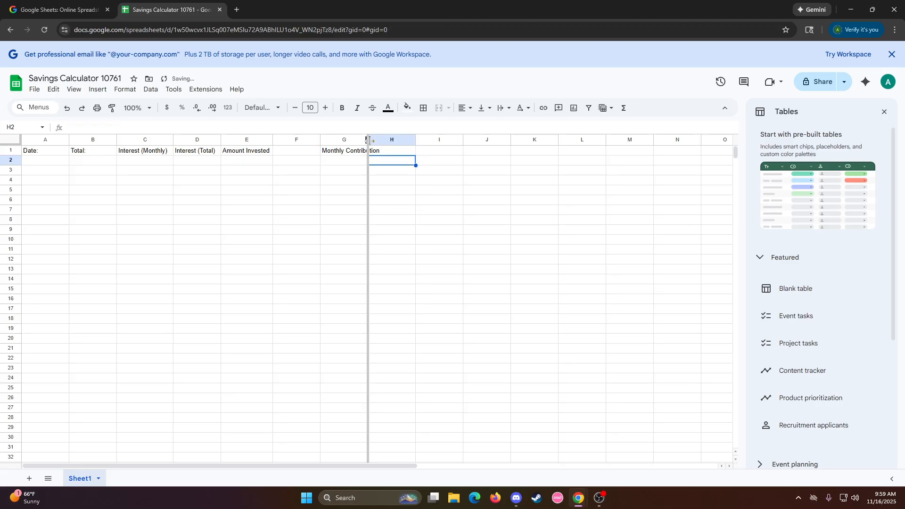
drag(368, 140, 384, 140)
Step: Enter the header "Interest Rate (APR):" in cell H1
double_click(410, 151)
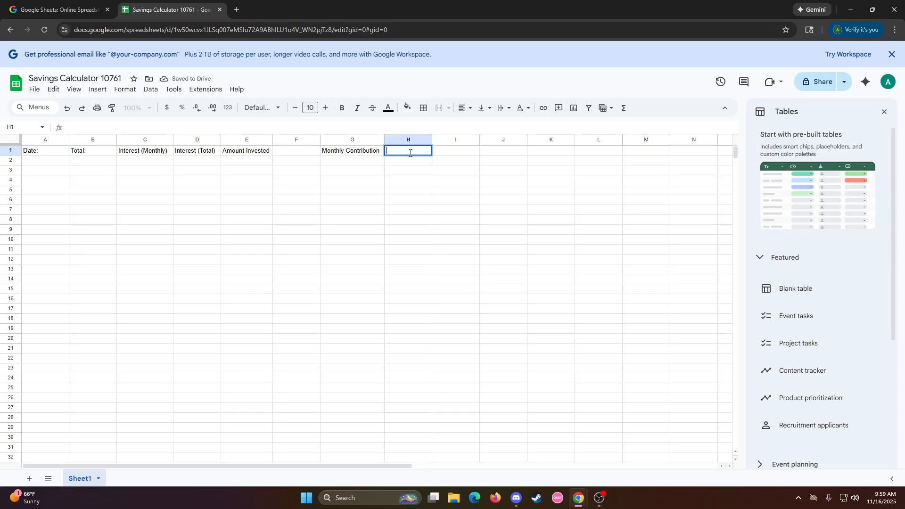
text(Interest Rate (APR):)
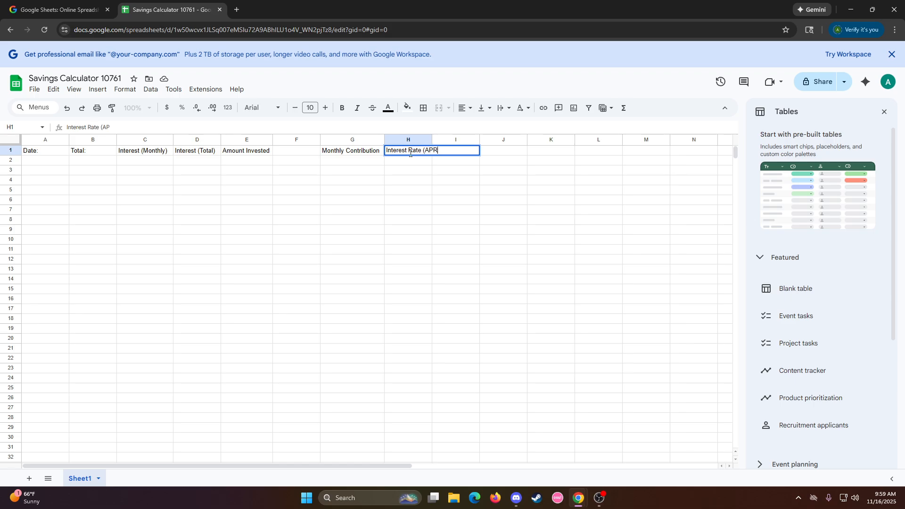
Step: Add a colon to the end of the headers in cells G1, E1, D1 and C1
click(382, 154)
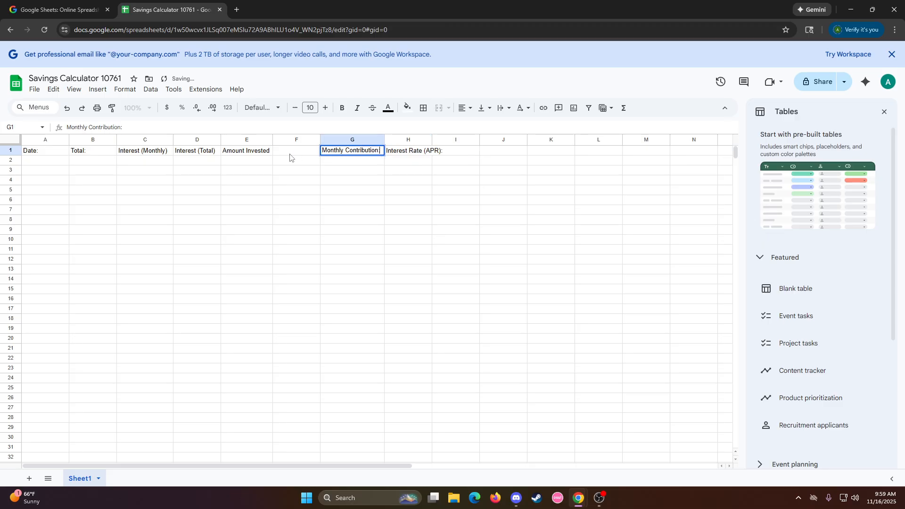
double_click(262, 151)
text(:)
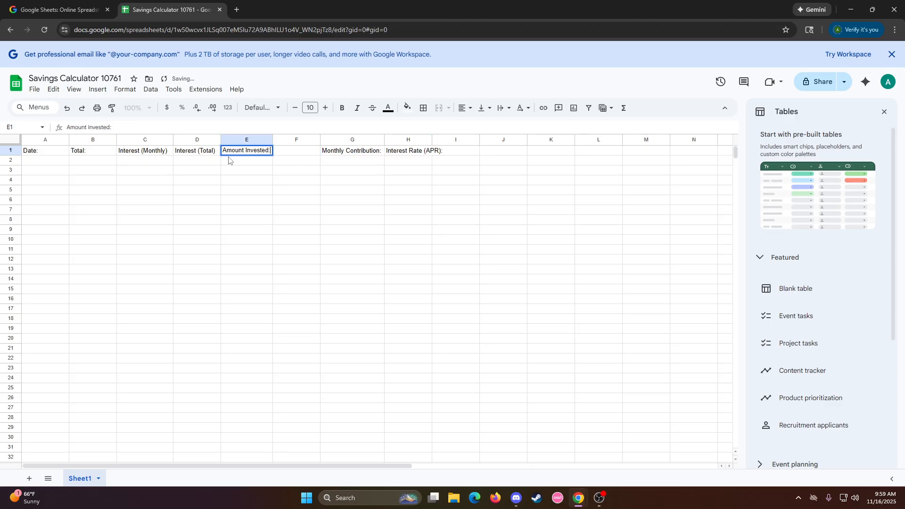
double_click(210, 153)
text(:)
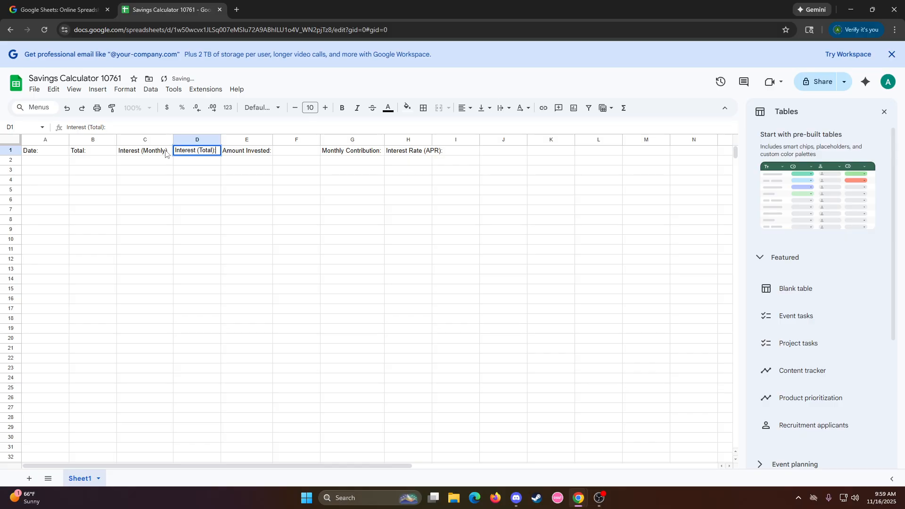
double_click(165, 154)
text(:)
click(303, 163)
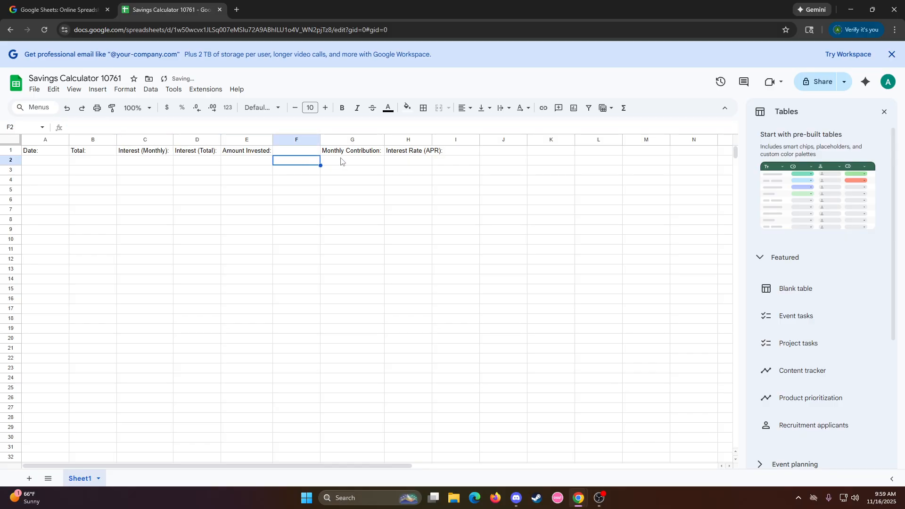
Step: Widen column H to fit the interest rate header and close the Tables sidebar
drag(432, 139, 446, 140)
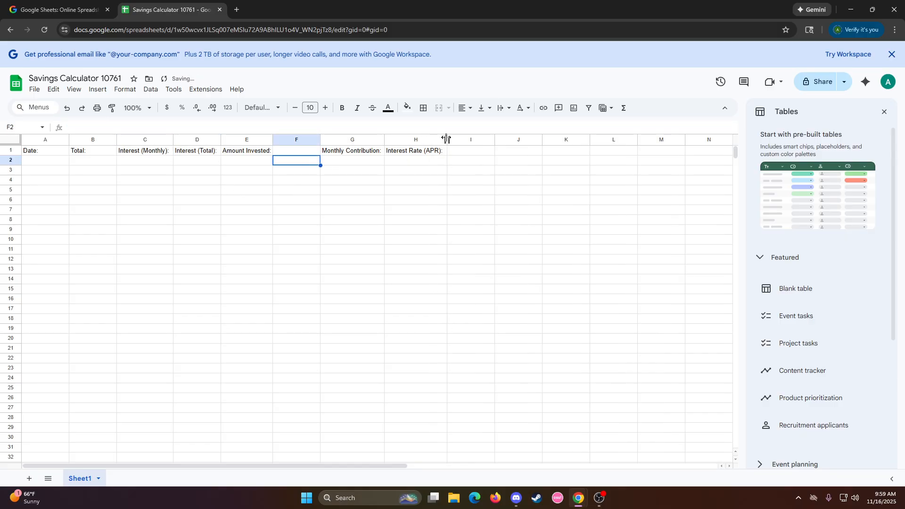
click(884, 113)
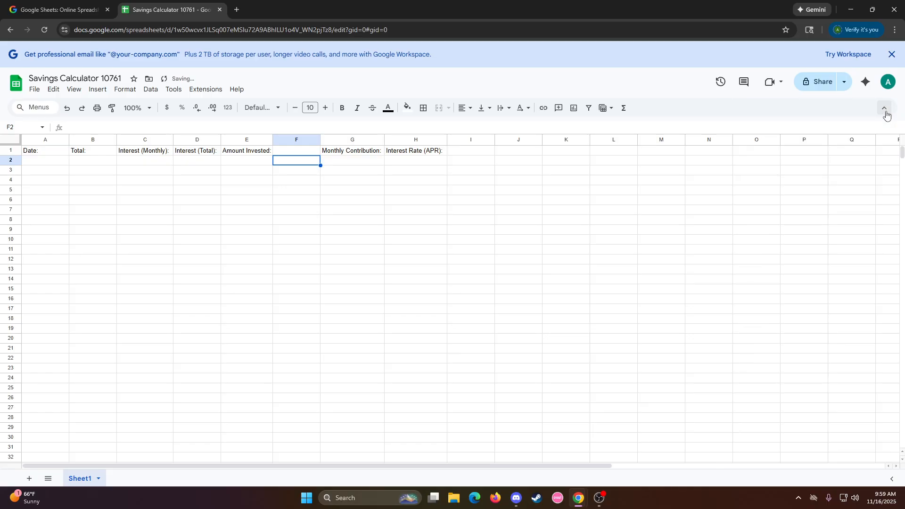
Step: Enter the starting date 11/1/25 in cell A2
double_click(52, 161)
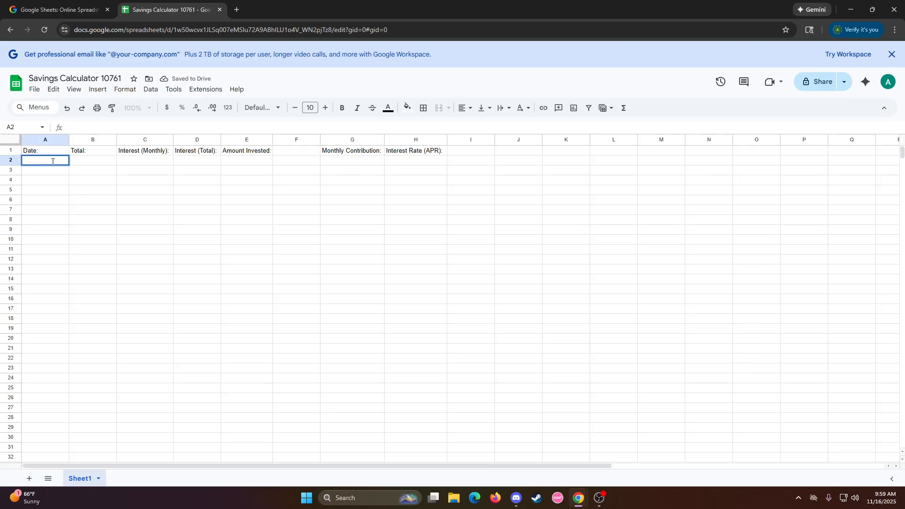
text(11/1/25)
key(Return)
click(58, 162)
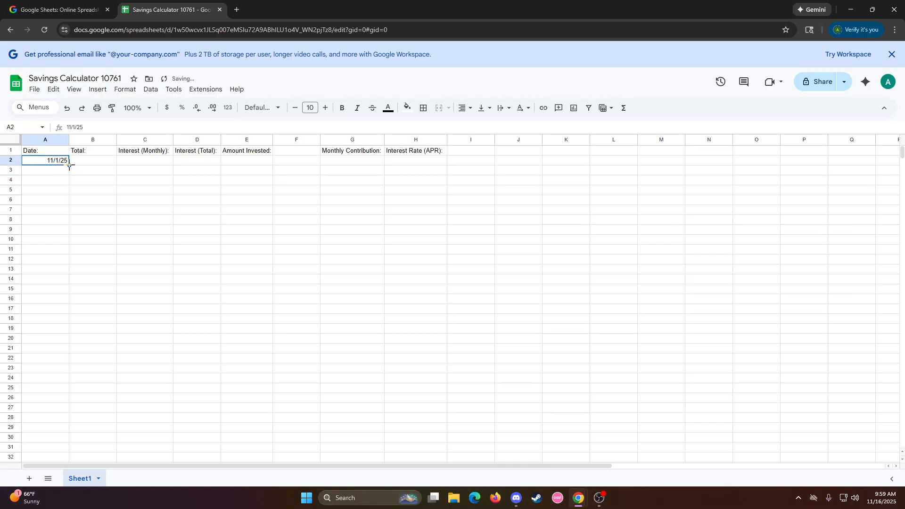
drag(70, 165, 64, 227)
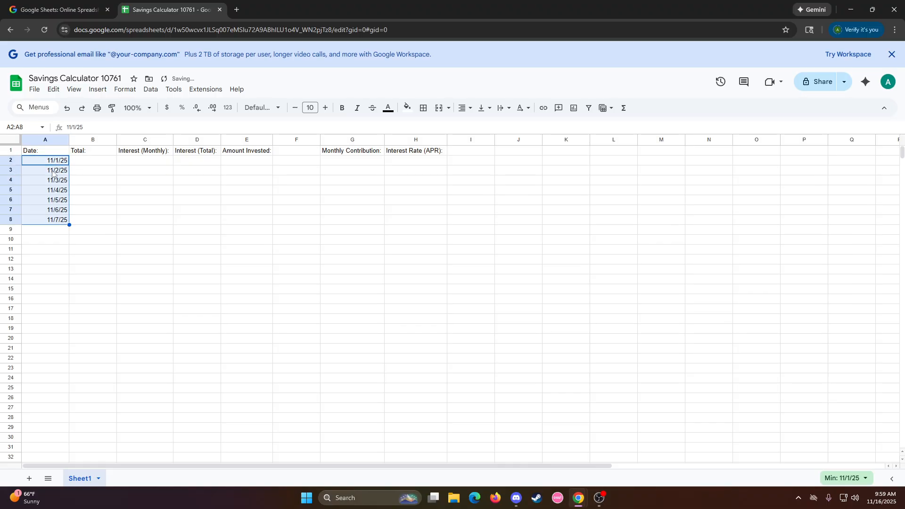
key(ctrl+z)
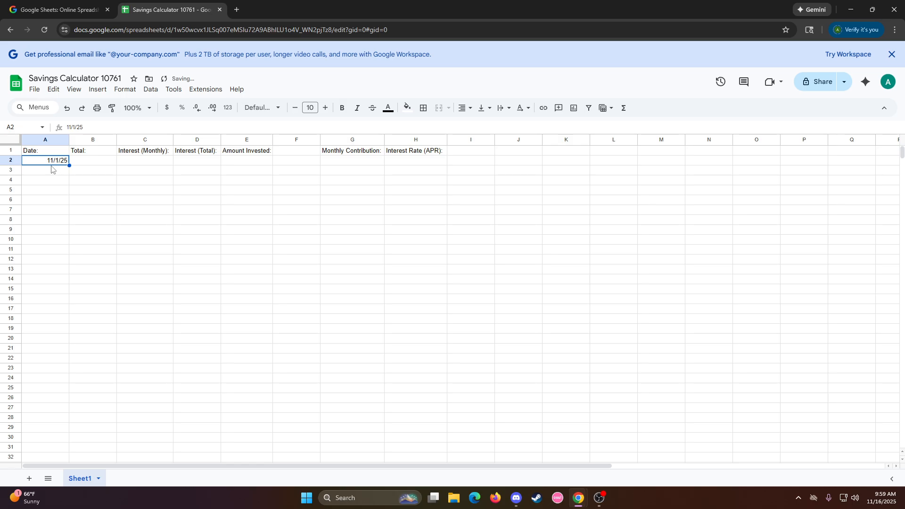
Step: Enter the dates 12/1/25 in cell A3 and 1/1/26 in cell A4
double_click(50, 172)
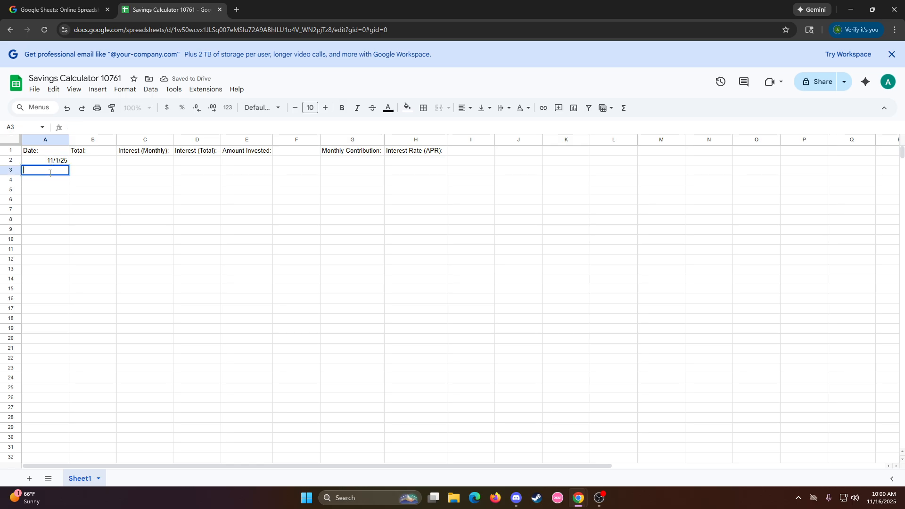
text(12/1/25)
key(Return)
double_click(60, 179)
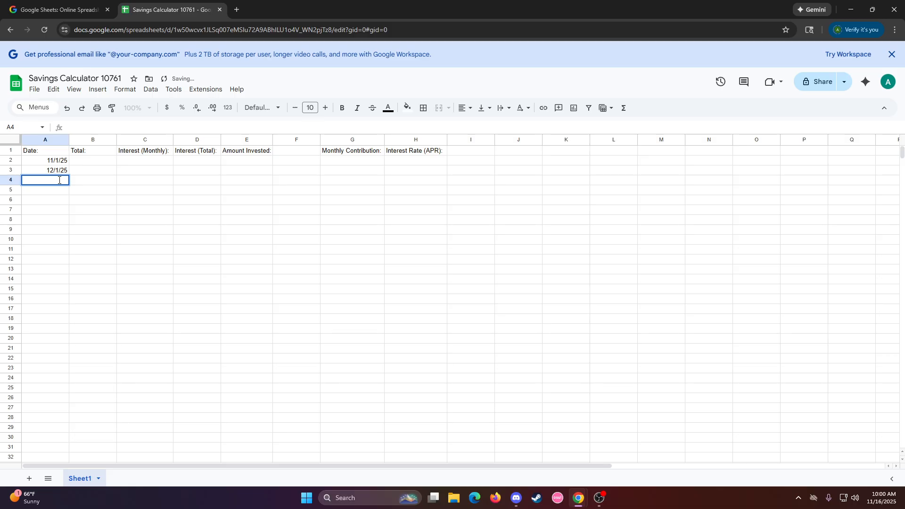
text(1/1/26)
key(Return)
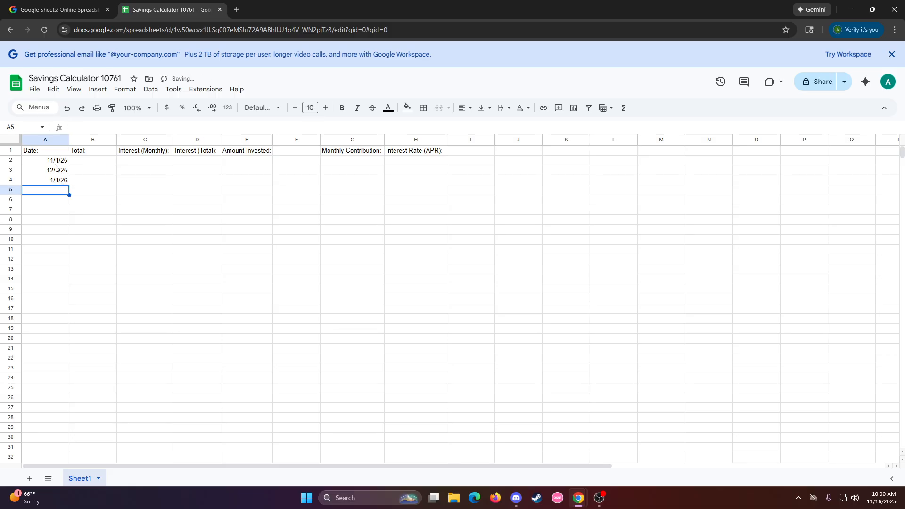
Step: Extend the monthly date series from A2:A4 down column A to row 602
drag(51, 163, 40, 468)
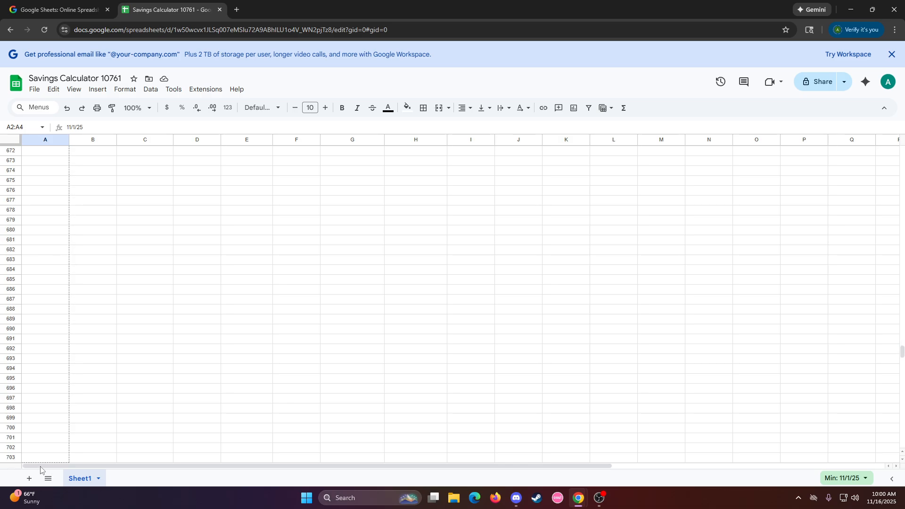
drag(41, 467, 45, 185)
scroll(152, 242, up, 20)
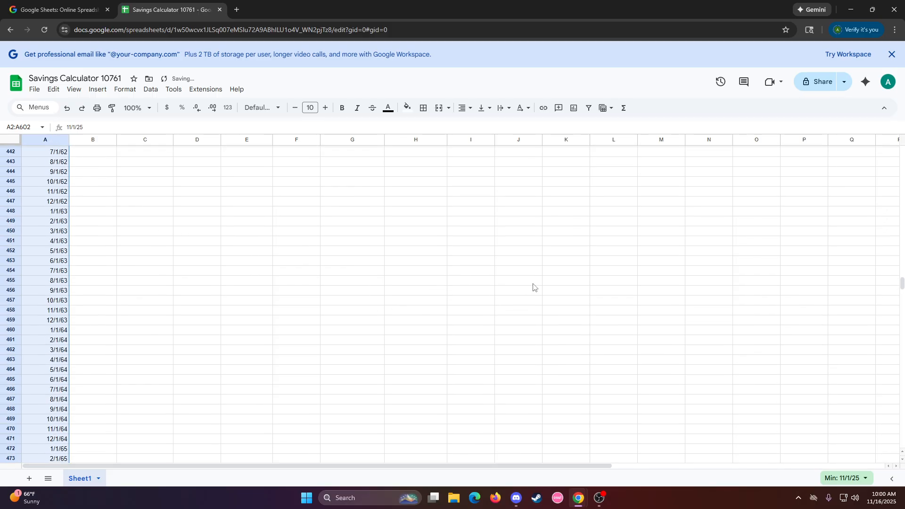
scroll(391, 259, up, 20)
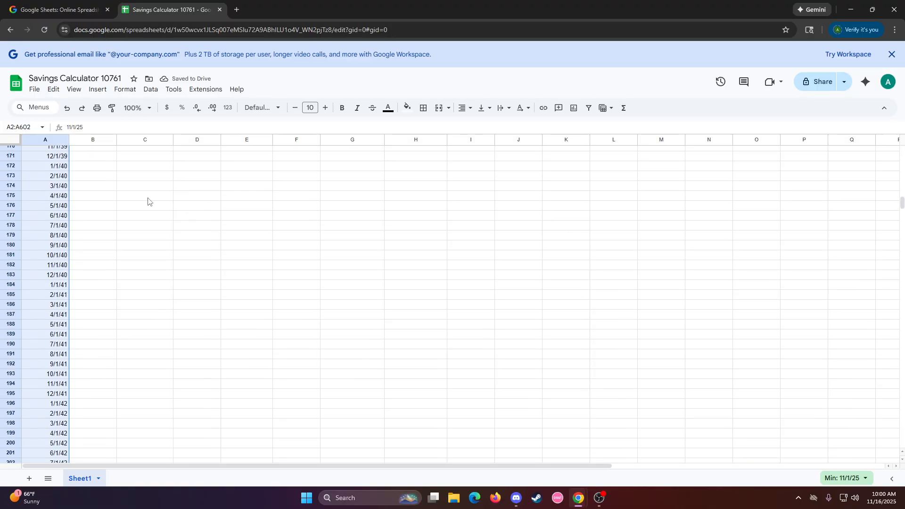
scroll(137, 189, up, 20)
Step: Enter 500 as the monthly contribution in cell G2 and 0.04 as the interest rate in cell H2
click(92, 162)
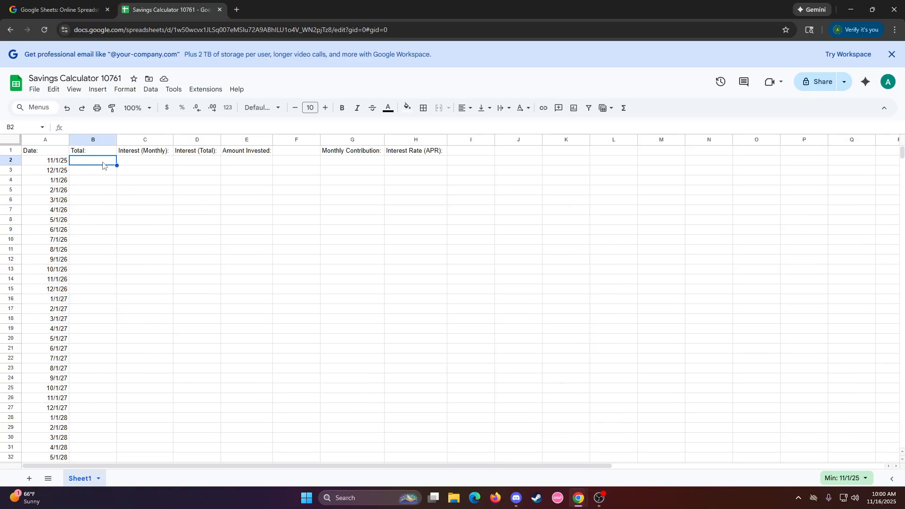
double_click(358, 163)
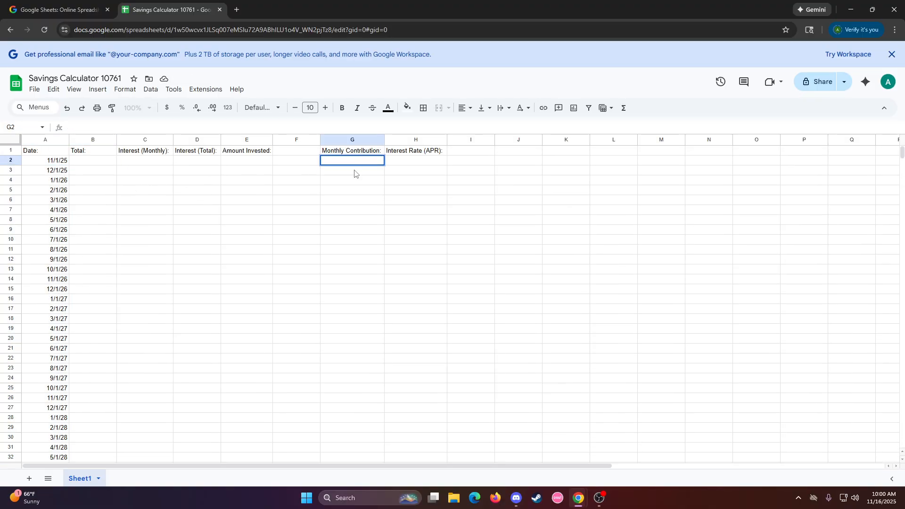
text(500)
key(Return)
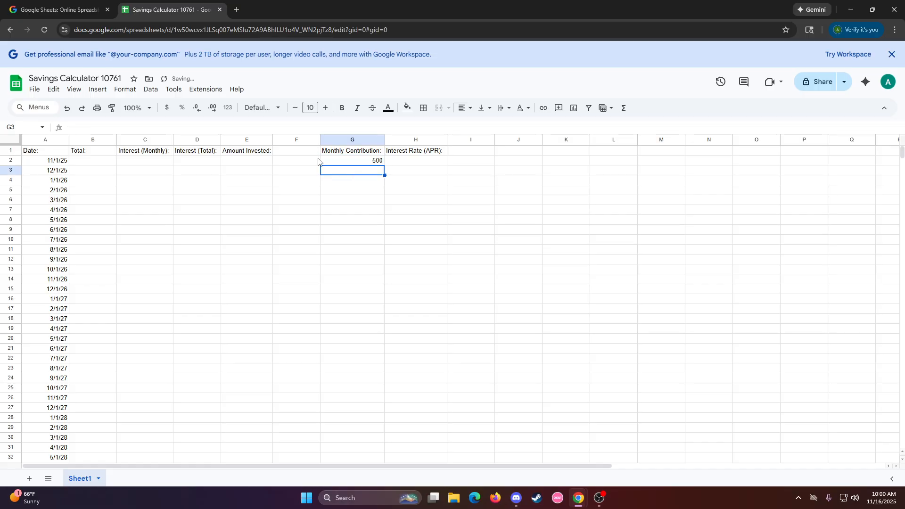
double_click(409, 160)
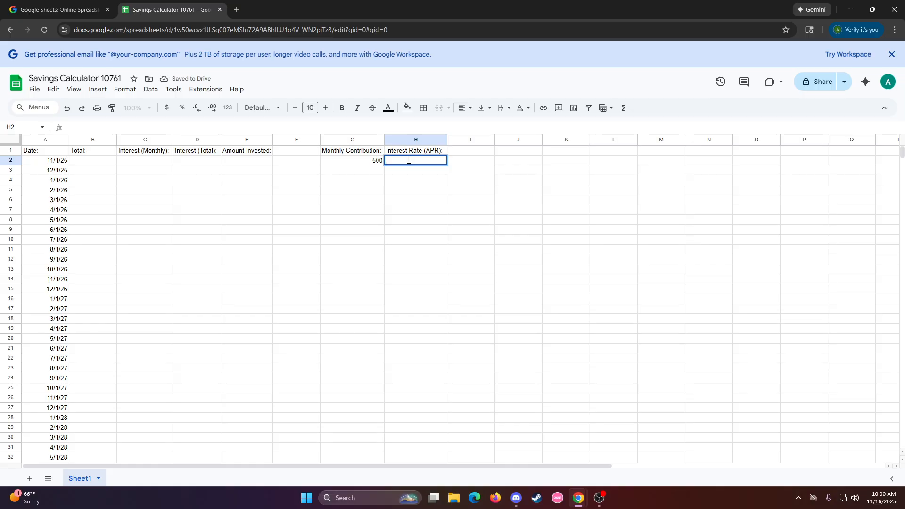
text(0.04)
key(Return)
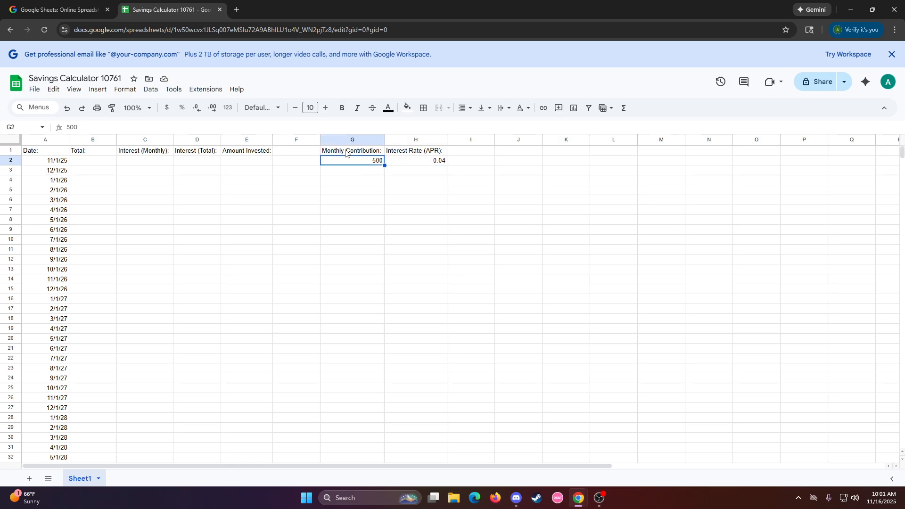
Step: Enter the formula =G2 in cell G3 and fill it down the Monthly Contribution column to row 602
double_click(365, 174)
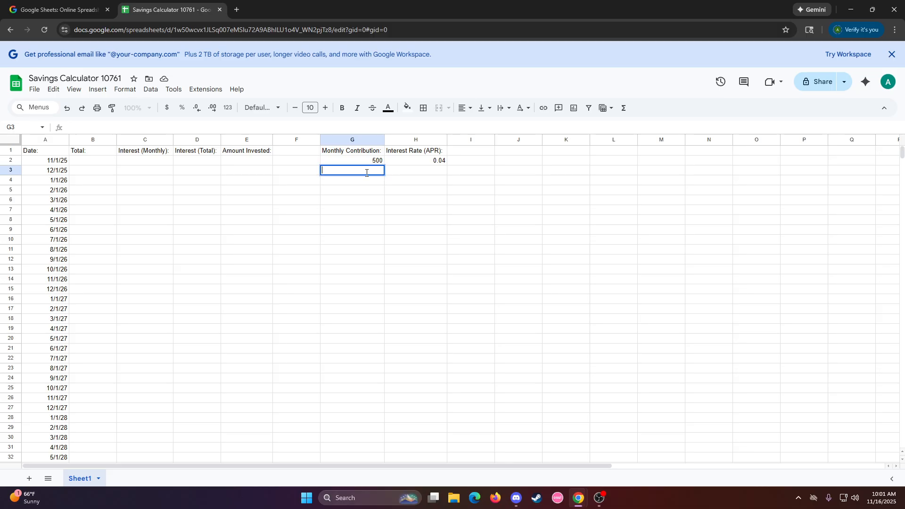
text(=)
click(362, 164)
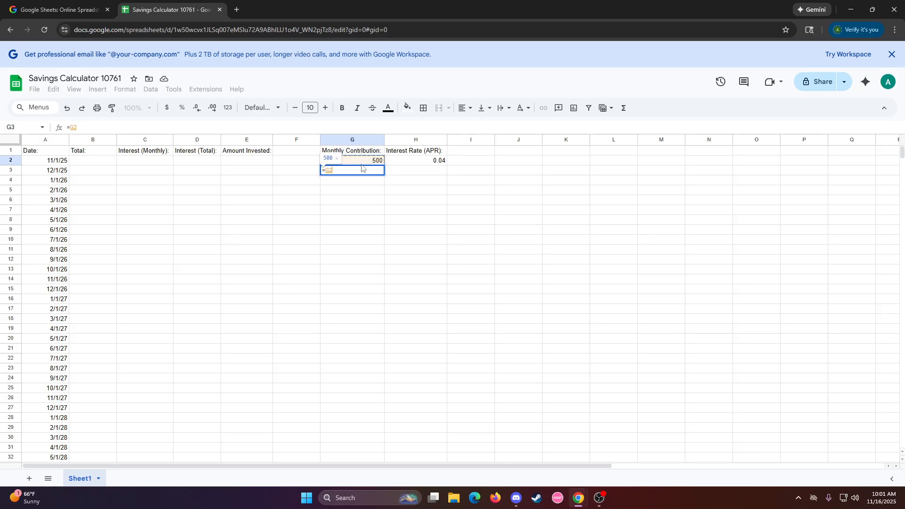
key(Return)
click(365, 173)
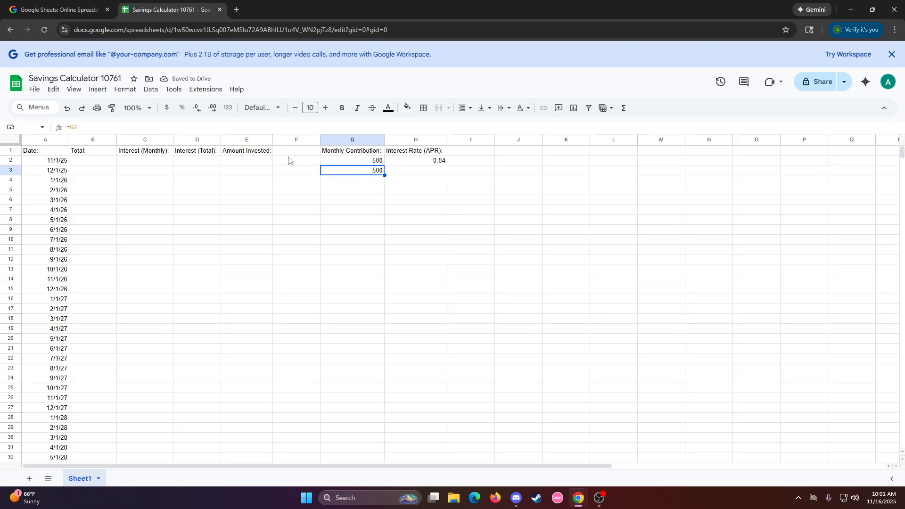
mouse_move(384, 175)
mouse_down()
mouse_move(385, 336)
mouse_move(406, 507)
mouse_move(416, 252)
mouse_move(376, 191)
mouse_up()
scroll(612, 306, up, 6)
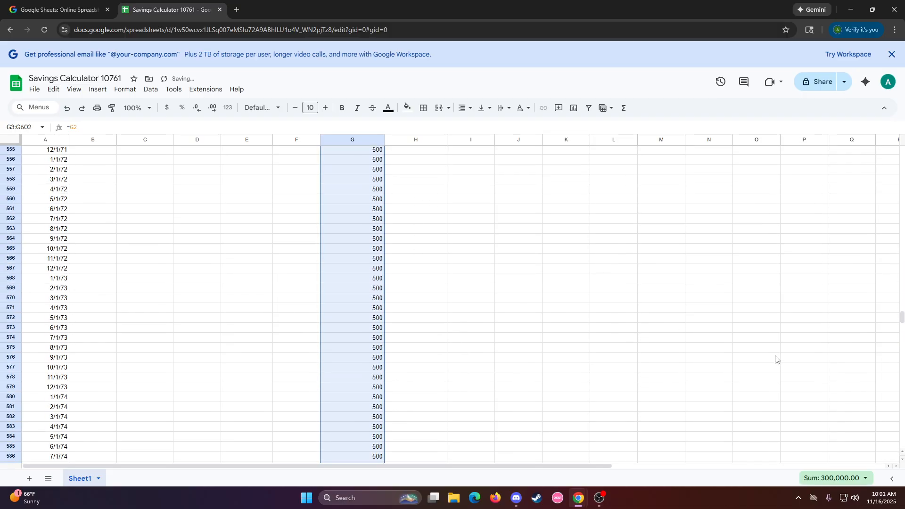
drag(900, 318, 899, 156)
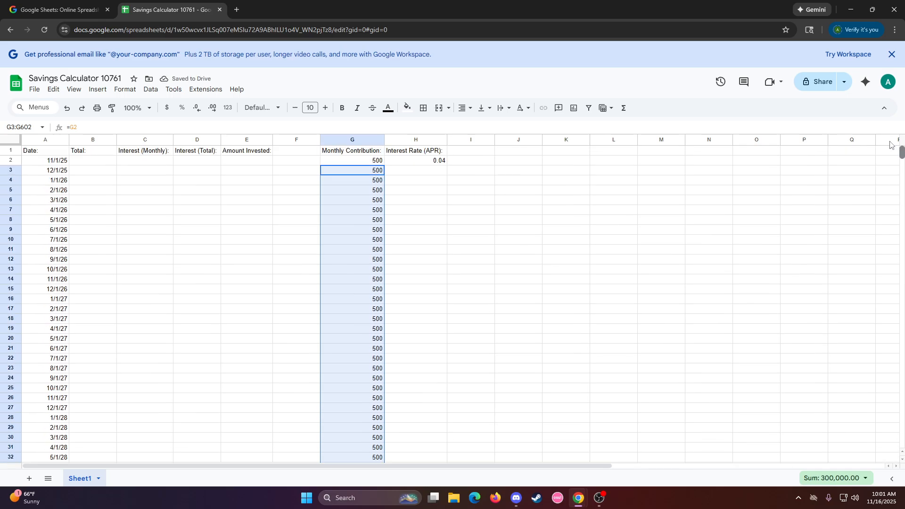
Step: Enter the formula =H2 in cell H3 and auto-fill it down the Interest Rate column
click(410, 163)
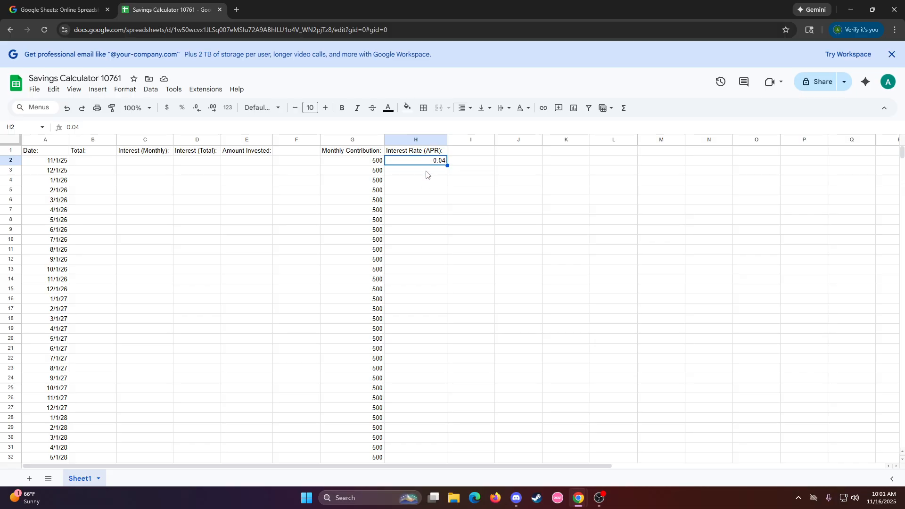
double_click(426, 171)
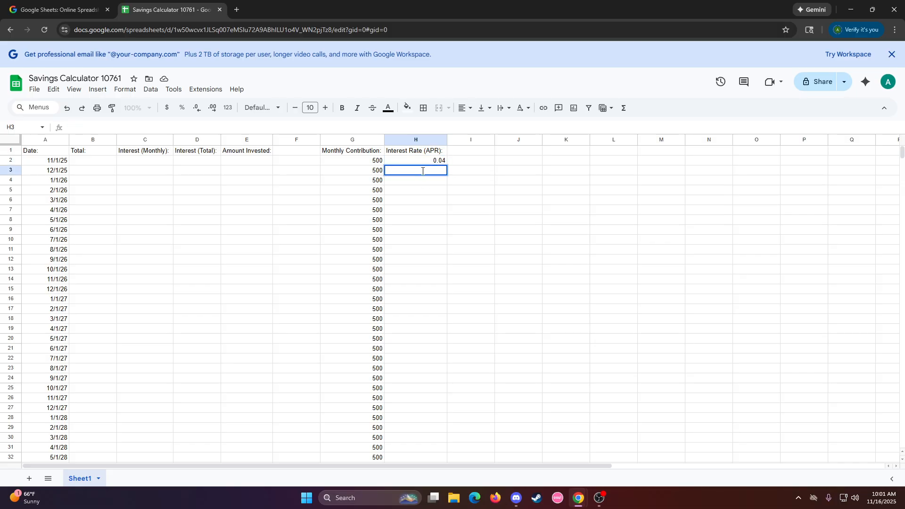
text(=)
click(418, 164)
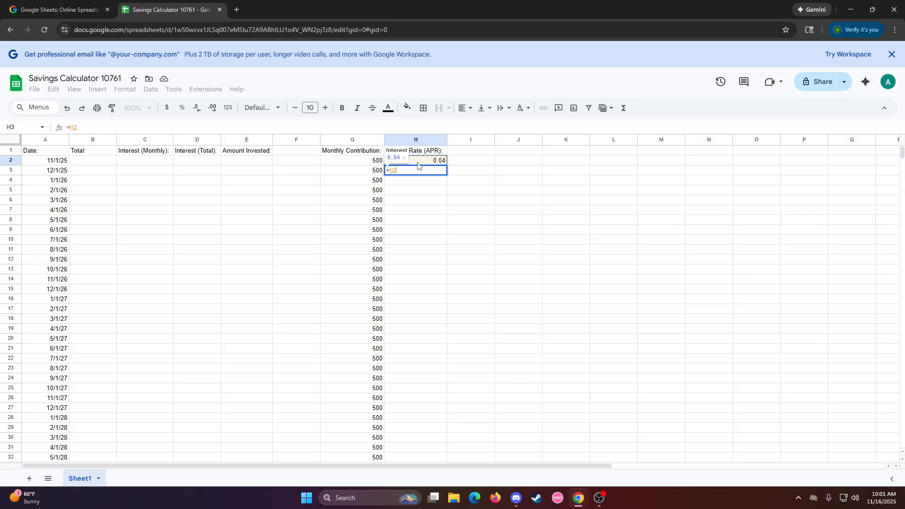
key(Return)
click(474, 241)
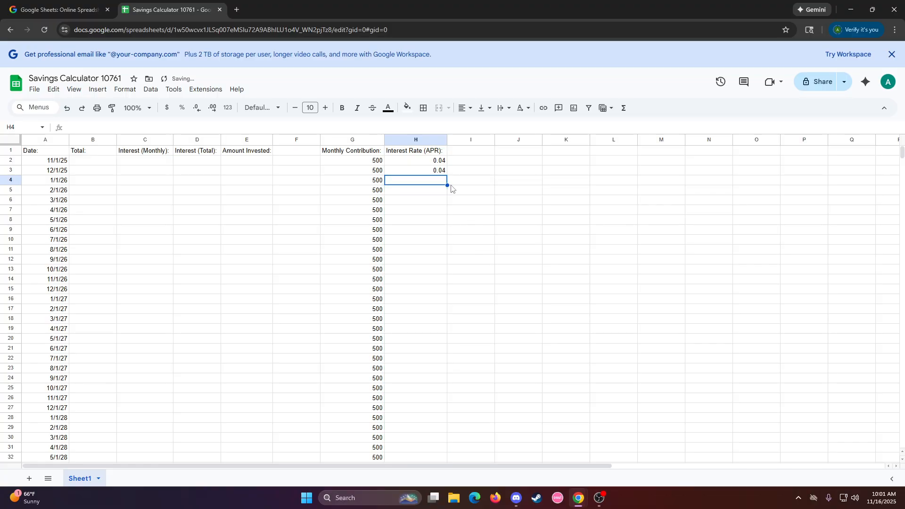
click(441, 172)
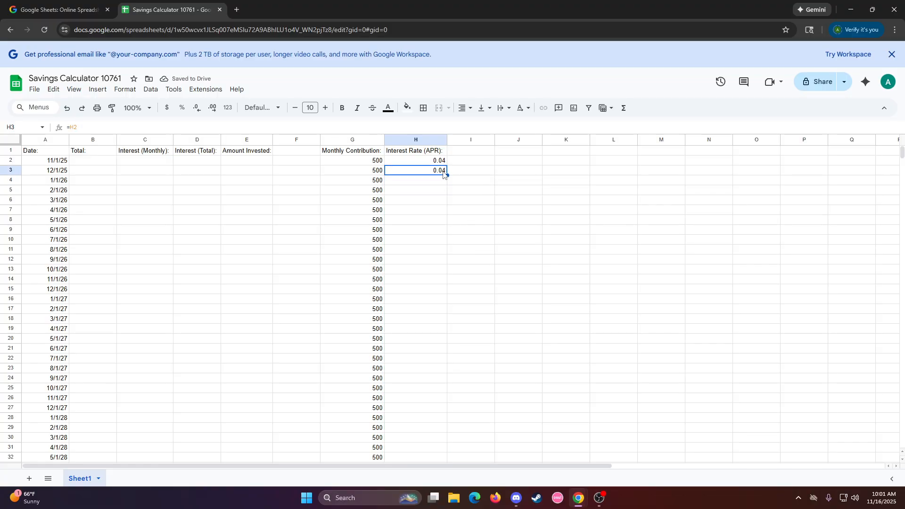
double_click(446, 175)
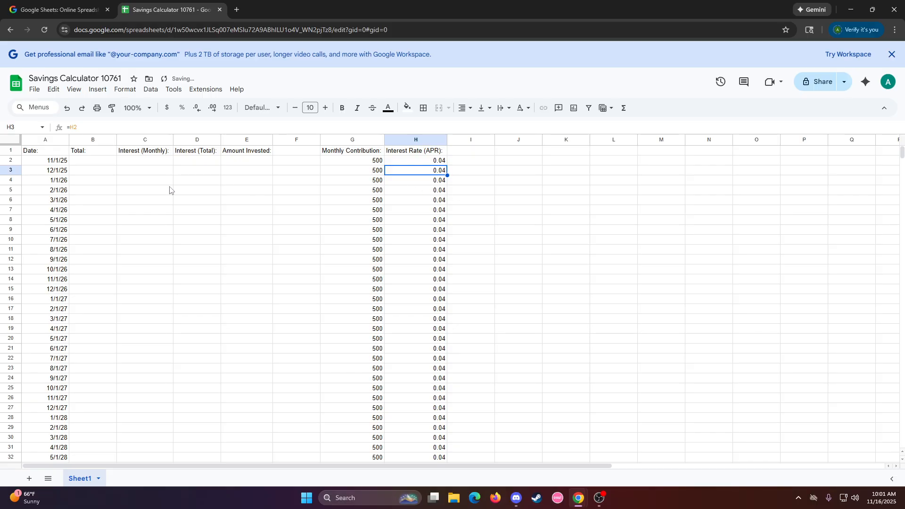
Step: Set the monthly contribution in cell G2 to 1000 and the interest rate in cell H2 to 0.05
click(365, 162)
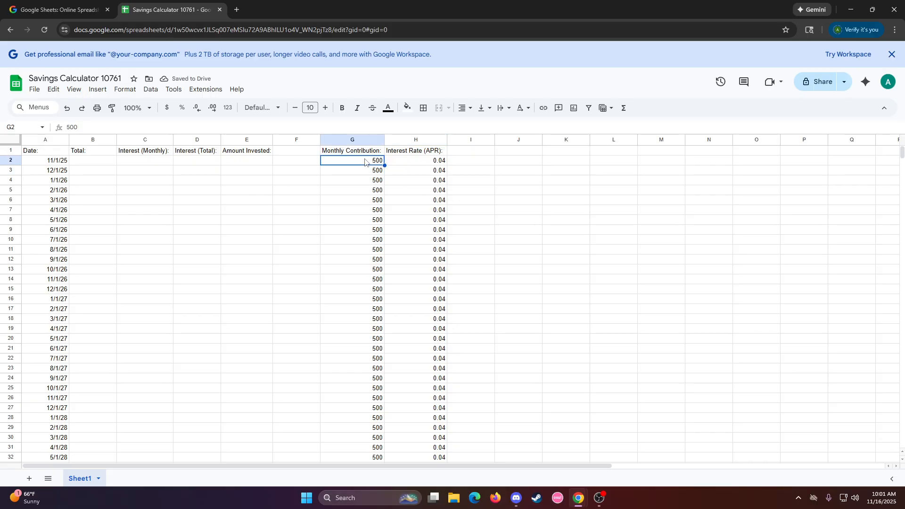
text(10)
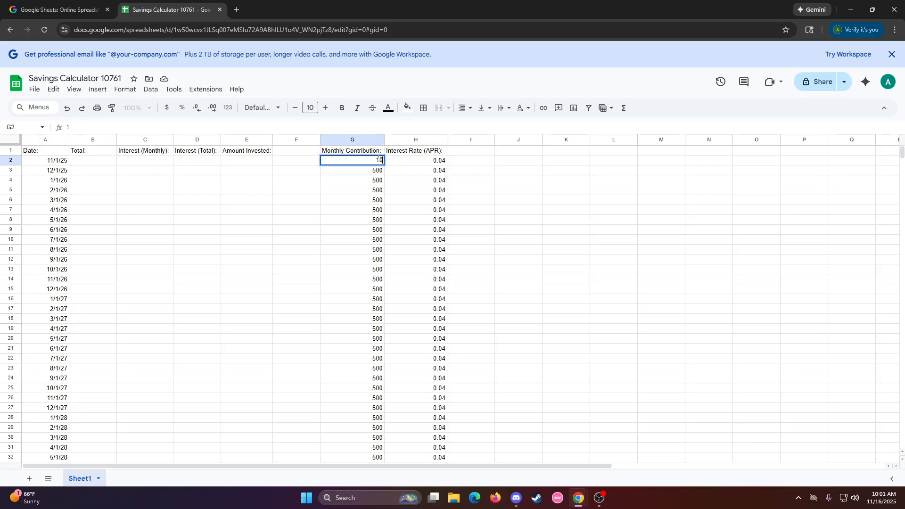
text(00)
key(Return)
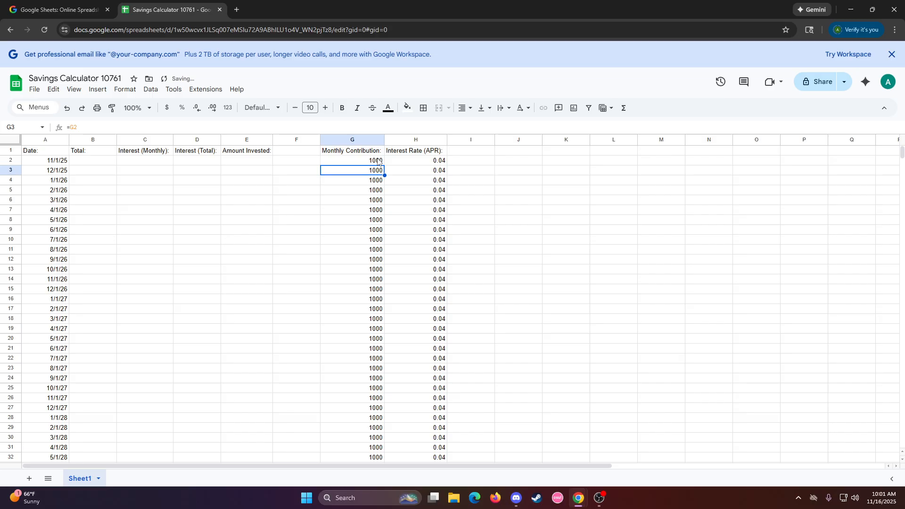
double_click(421, 161)
text(0.05)
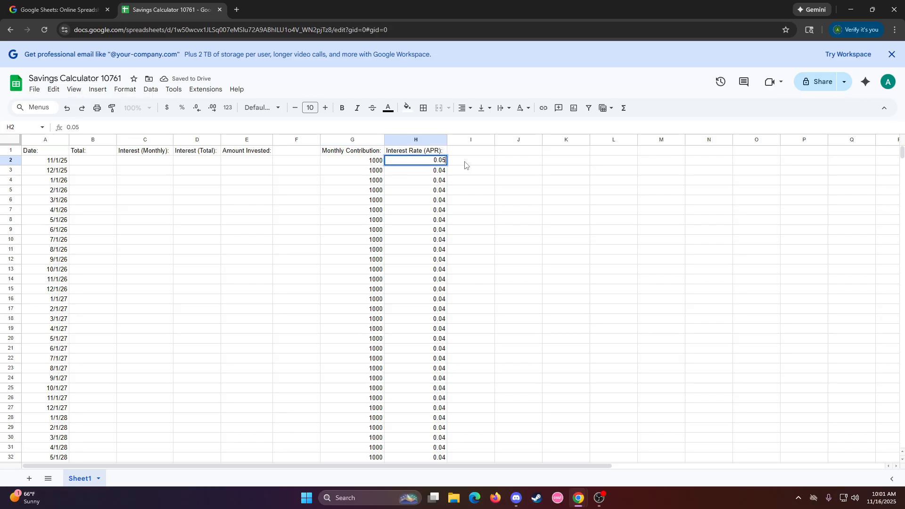
key(Return)
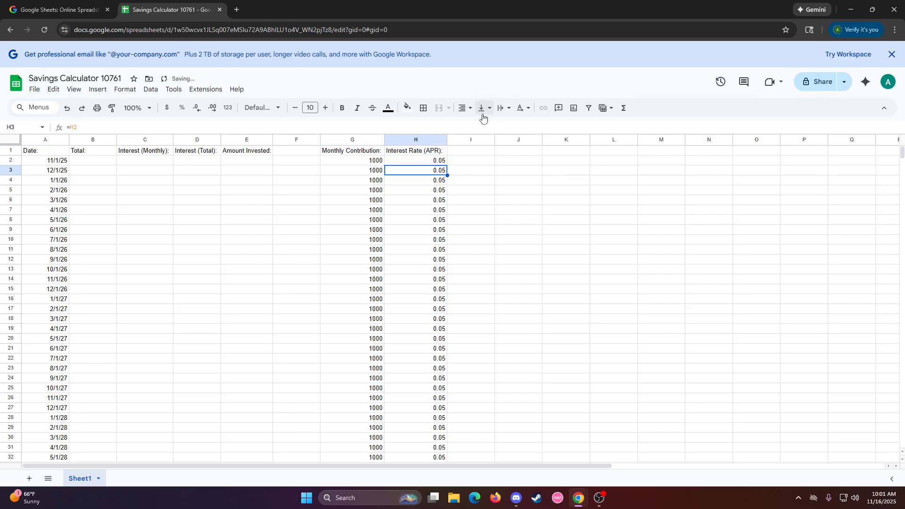
Step: Enter the formula =G2 in cell B2 as the starting total
click(94, 162)
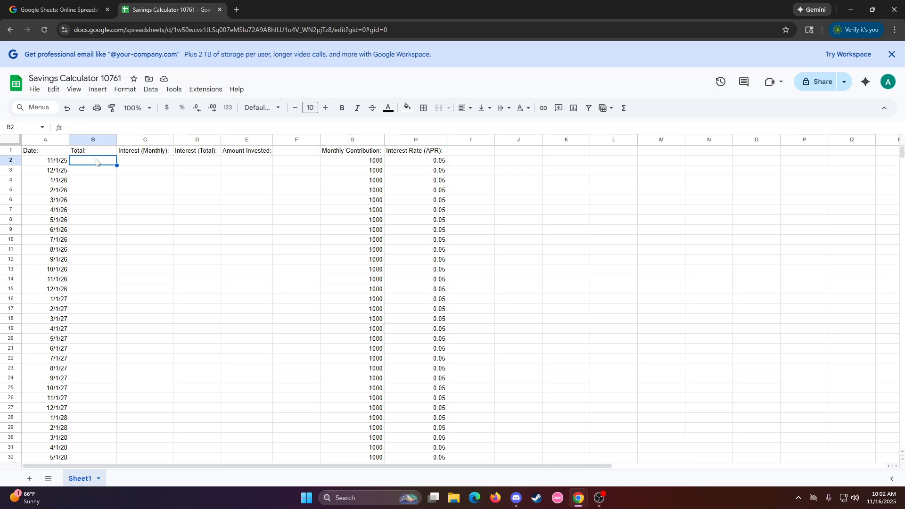
double_click(100, 164)
text(=)
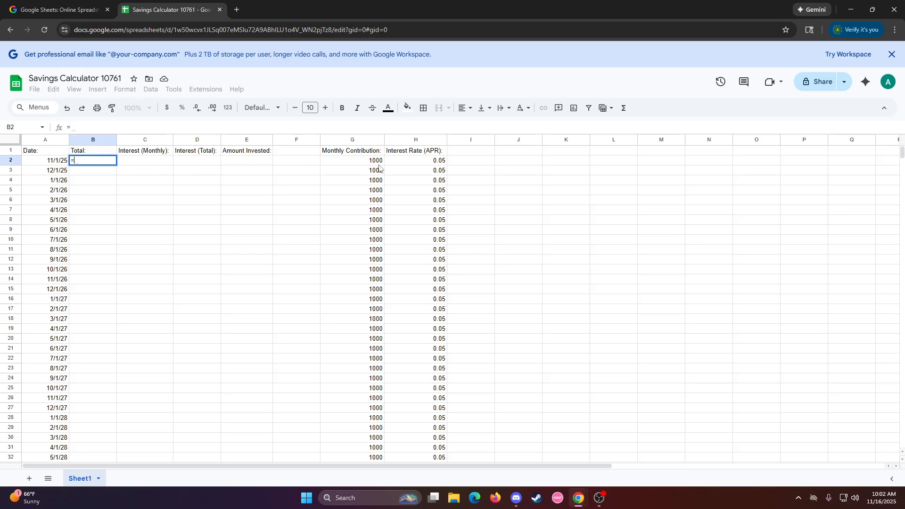
click(359, 163)
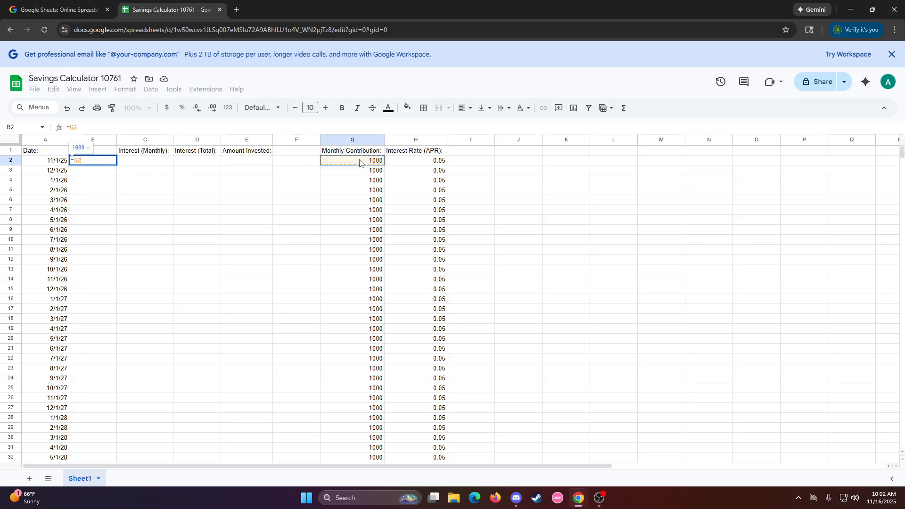
key(Return)
click(140, 235)
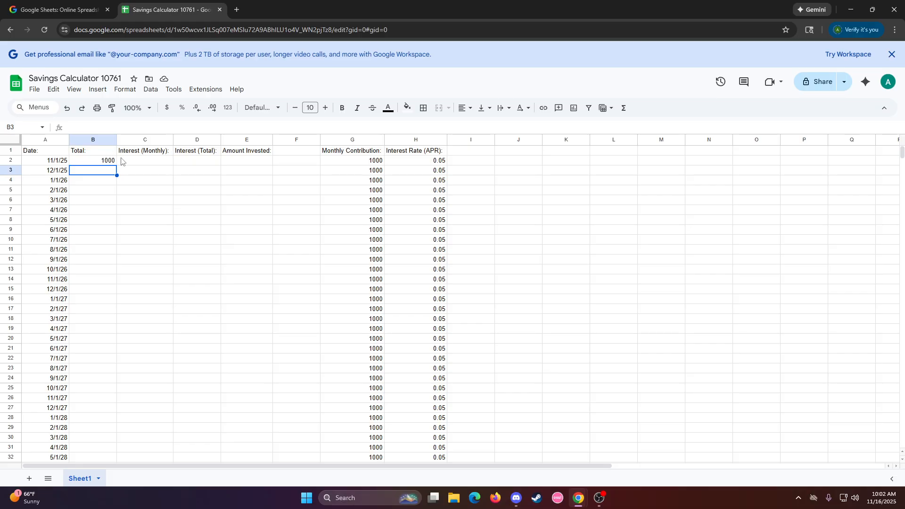
Step: Enter 0 for monthly interest in C2, 0 for total interest in D2 and 1000 for amount invested in E2
click(156, 163)
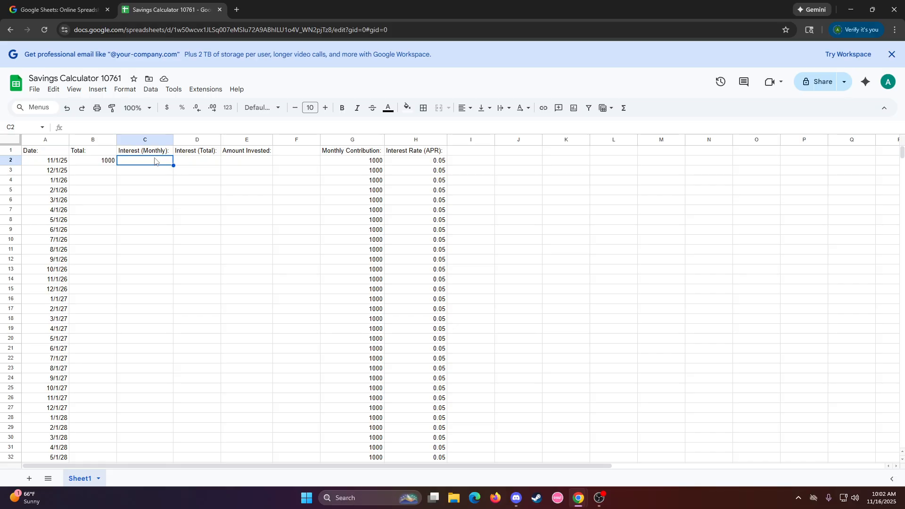
double_click(153, 164)
text(0)
double_click(197, 160)
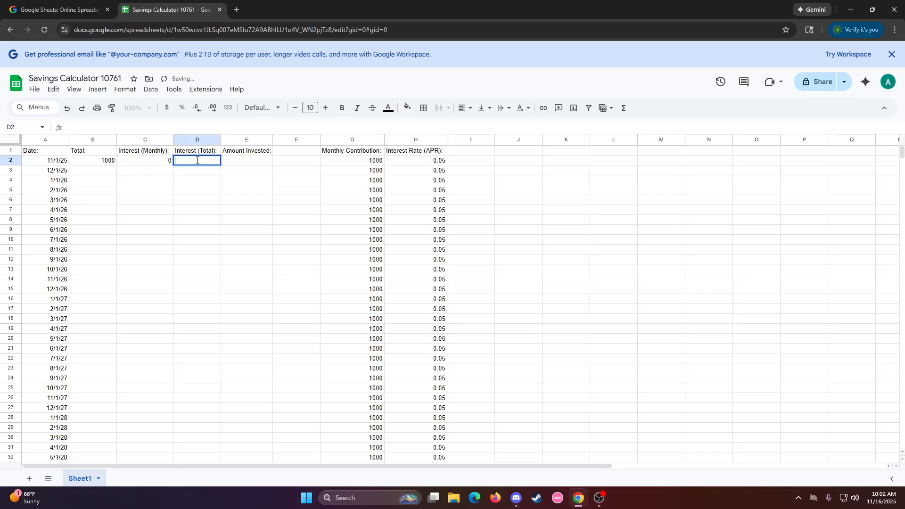
text(0)
double_click(245, 160)
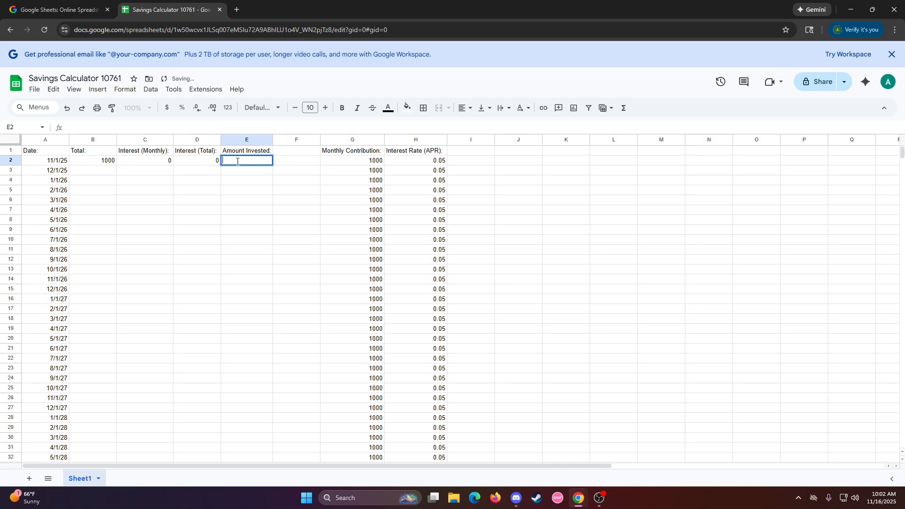
text(1000)
key(Return)
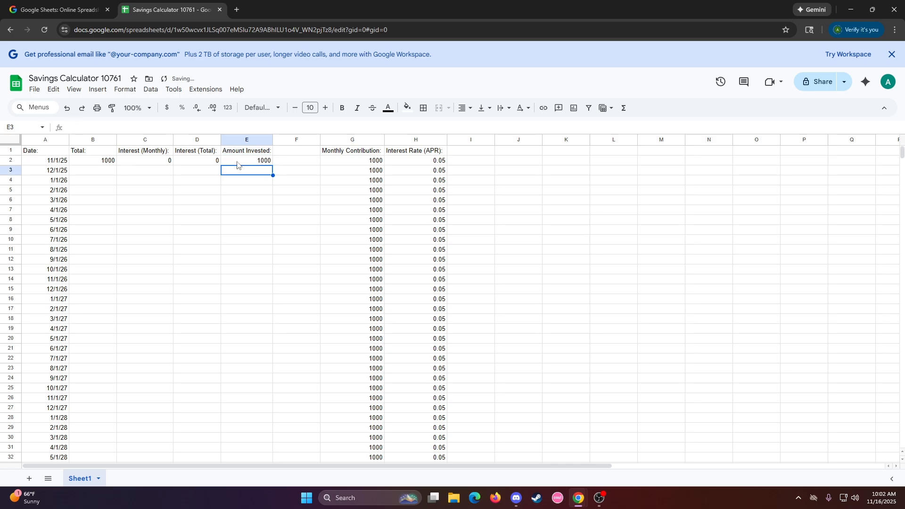
Step: Replace the amount invested in cell E2 with the formula =G2 and decline the suggested autofill
double_click(243, 161)
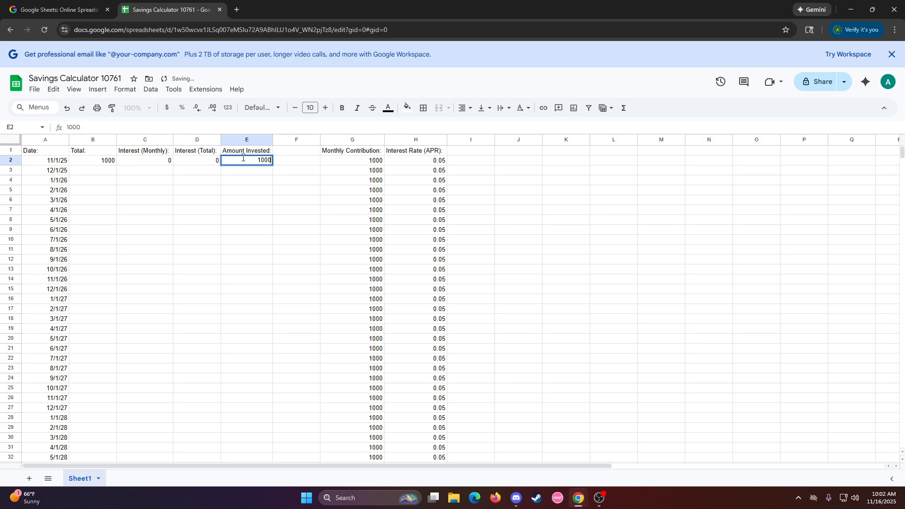
drag(253, 160, 274, 163)
key(BackSpace)
text(=)
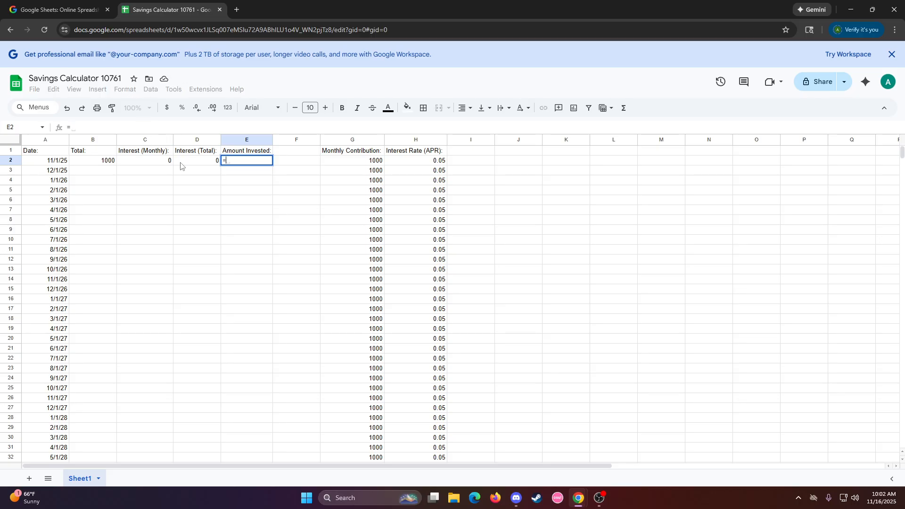
click(356, 162)
key(Return)
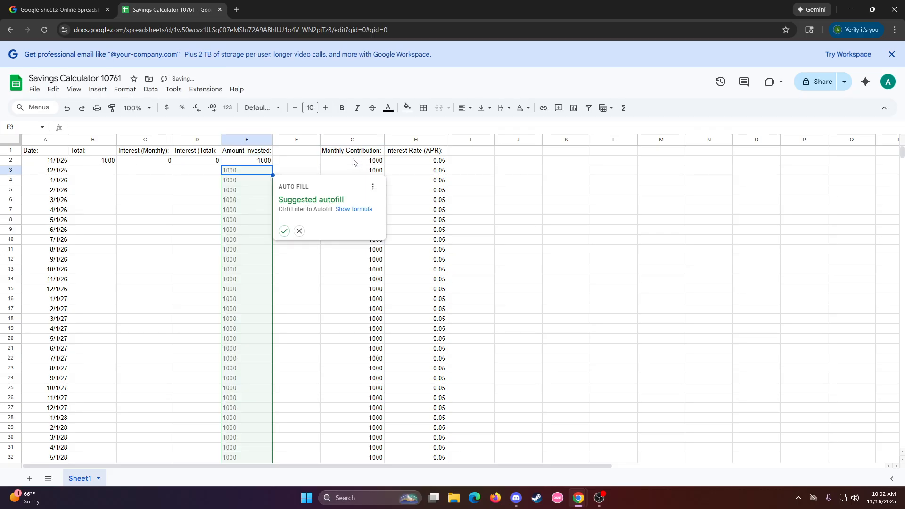
click(299, 230)
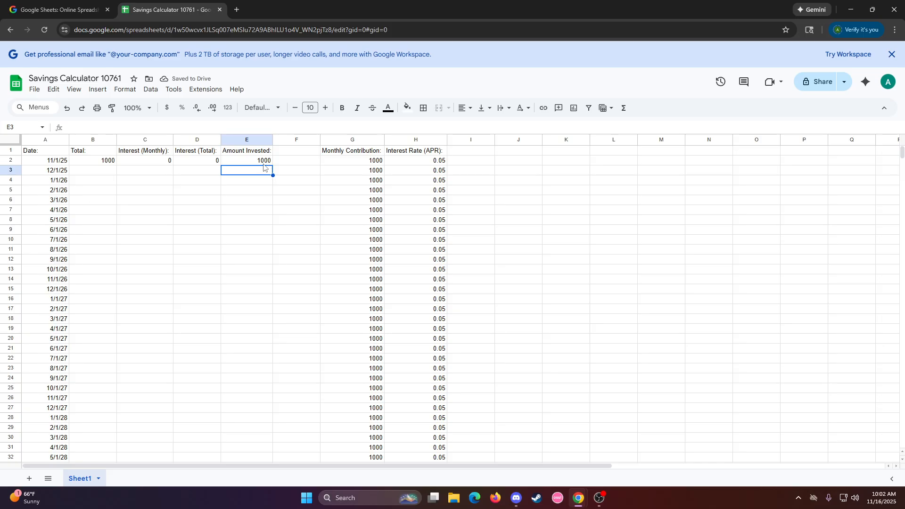
Step: Enter the formula =B2*(1+H2/12) in cell B3 to compound the previous total with one month of interest
click(101, 172)
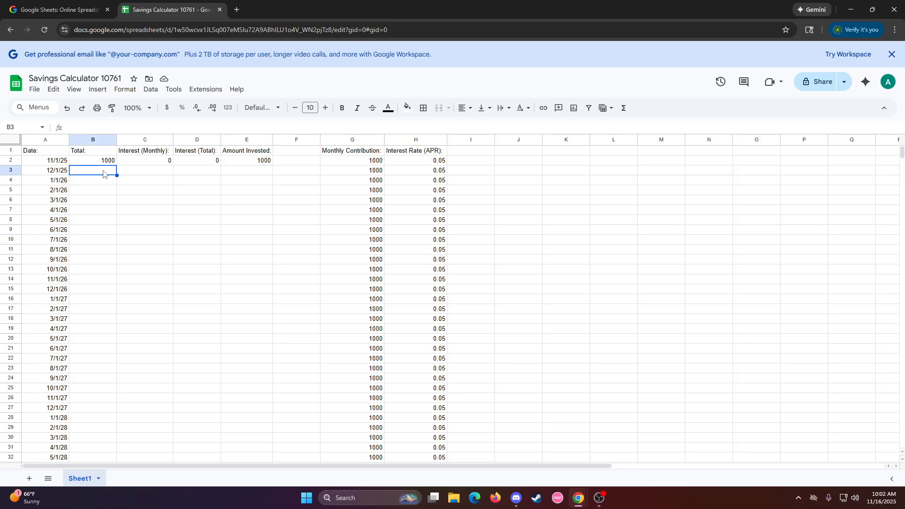
double_click(104, 171)
text(=)
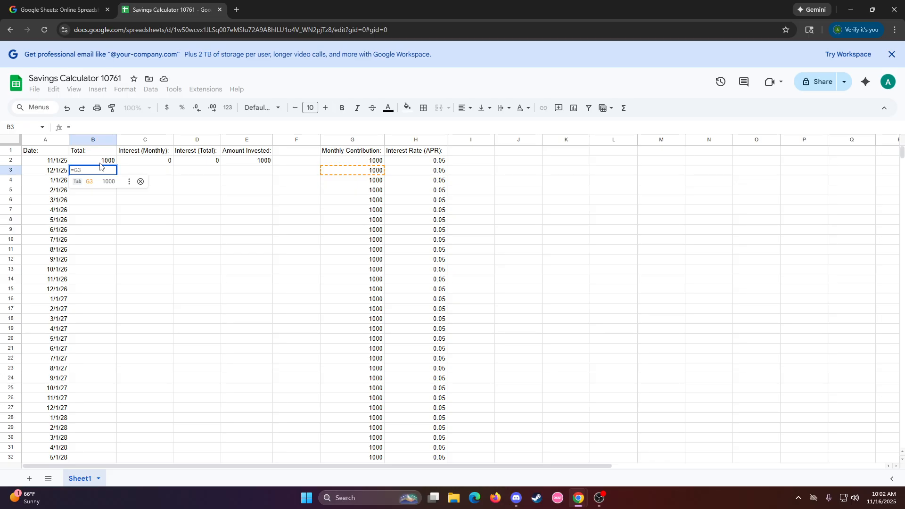
click(99, 163)
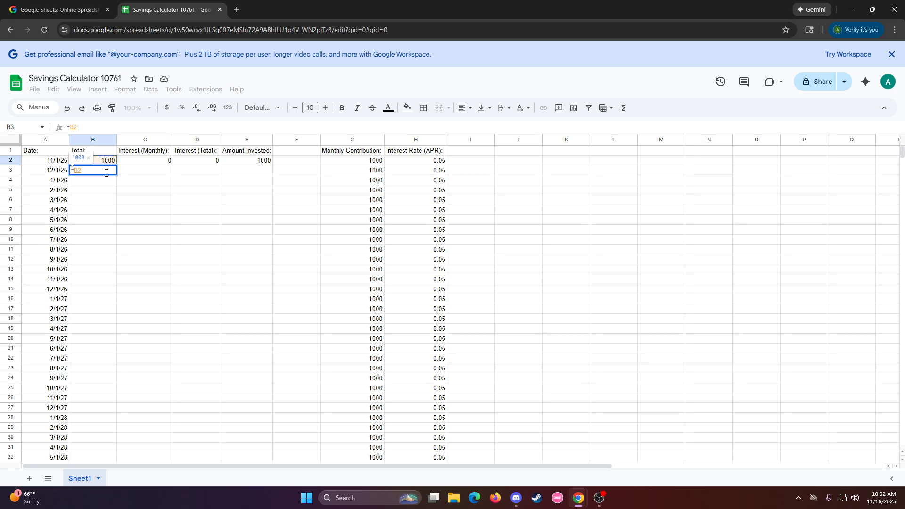
text(*()
text(1+)
click(436, 163)
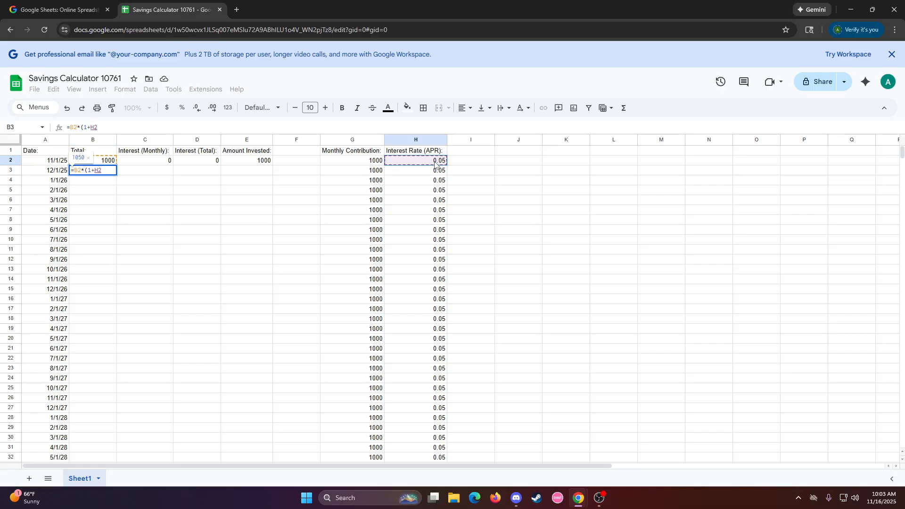
text(/12))
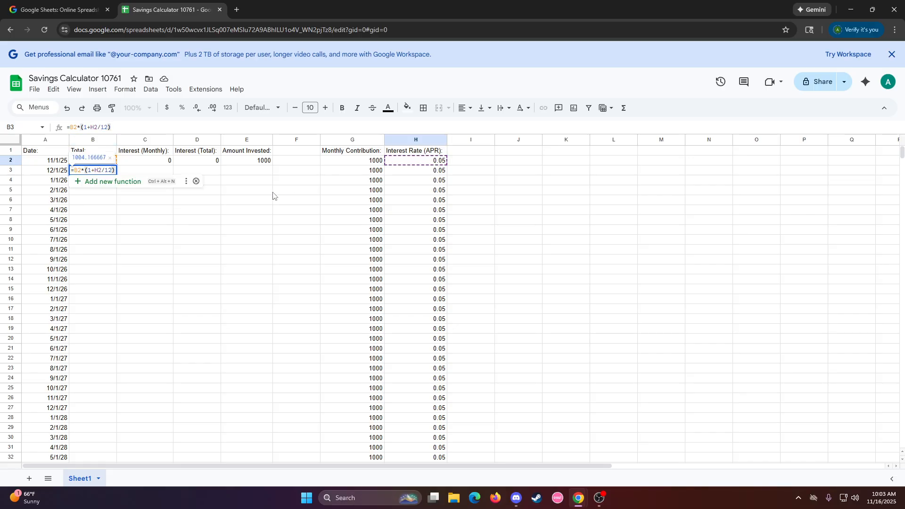
key(Return)
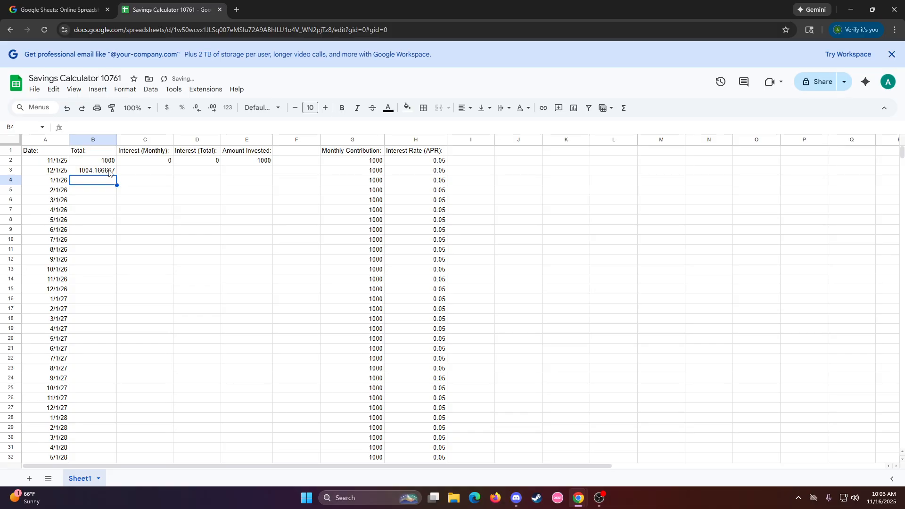
Step: Extend the total formula in cell B3 to =B2*(1+H2/12)+G3 to add the monthly contribution
click(108, 171)
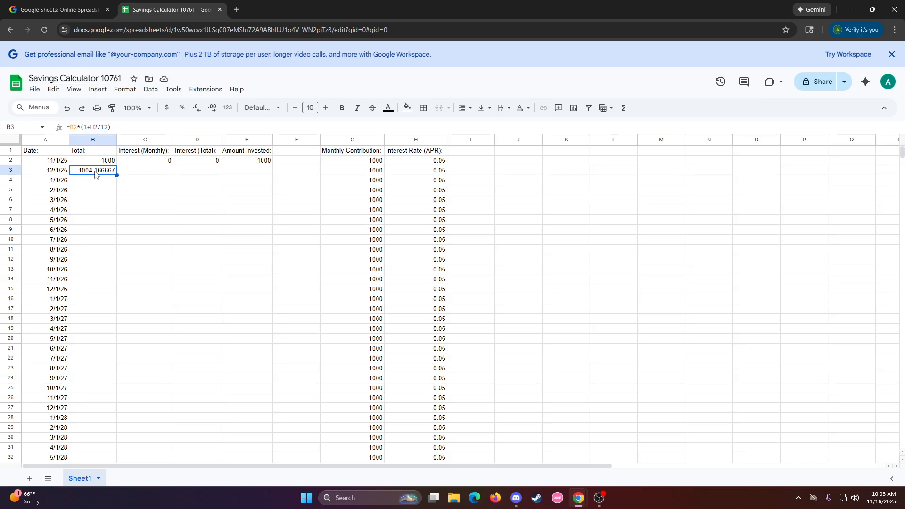
double_click(94, 174)
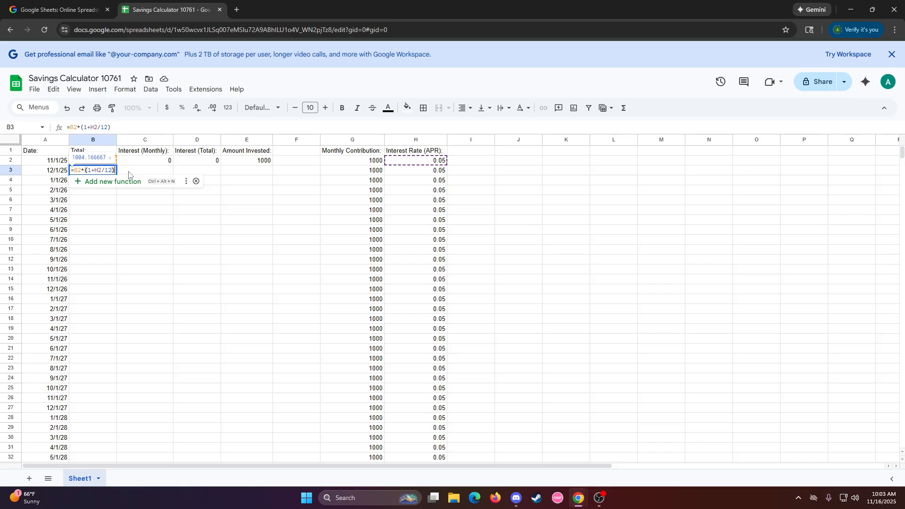
text(+)
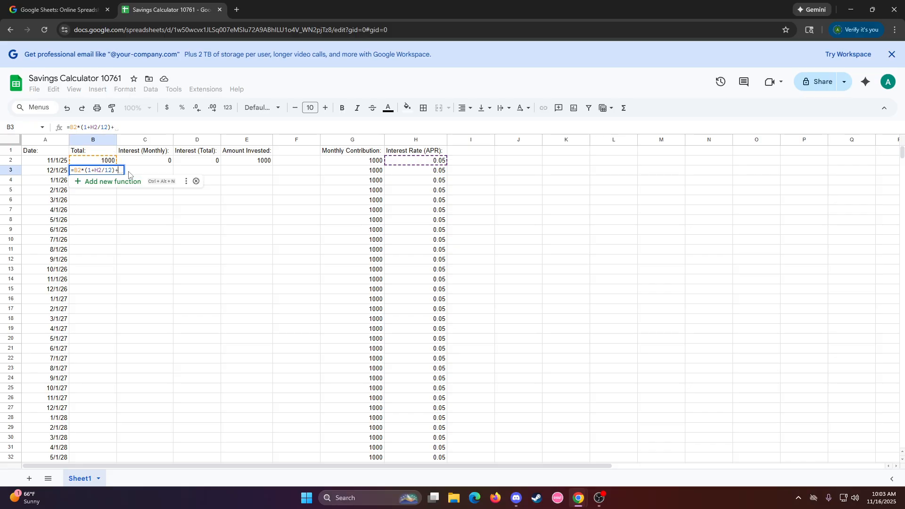
click(360, 172)
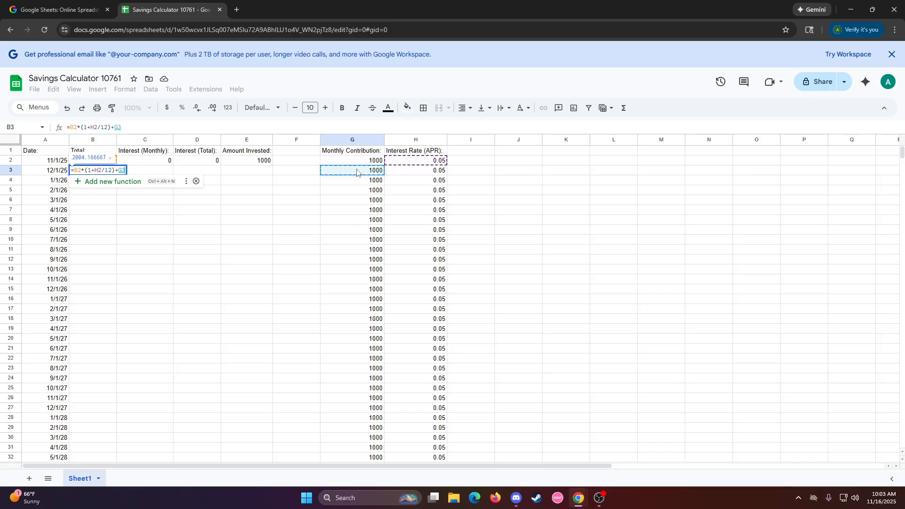
key(Return)
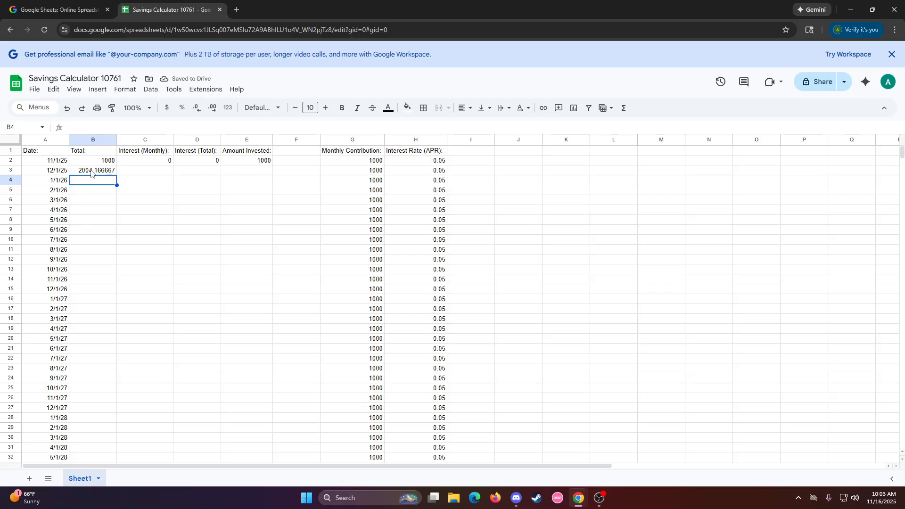
click(92, 172)
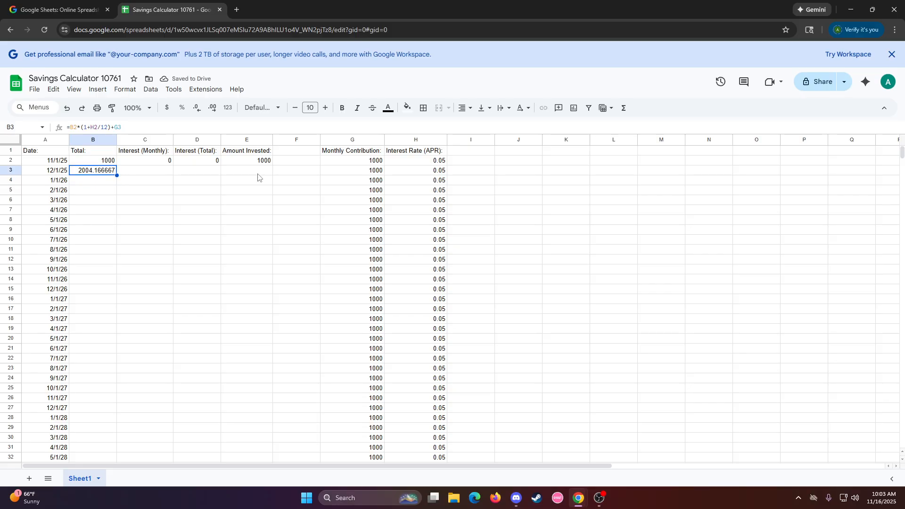
click(353, 174)
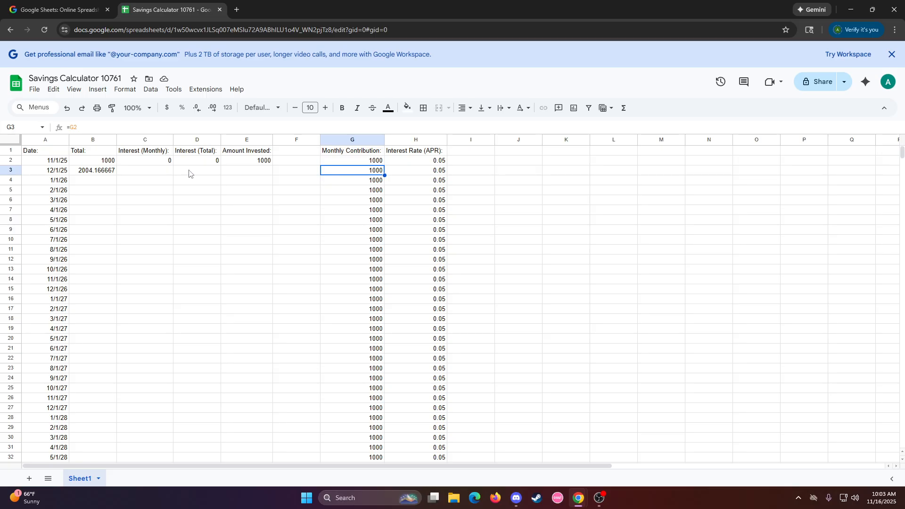
Step: Enter the formula =B2*(H2/12) in cell C3 to calculate the monthly interest
click(152, 172)
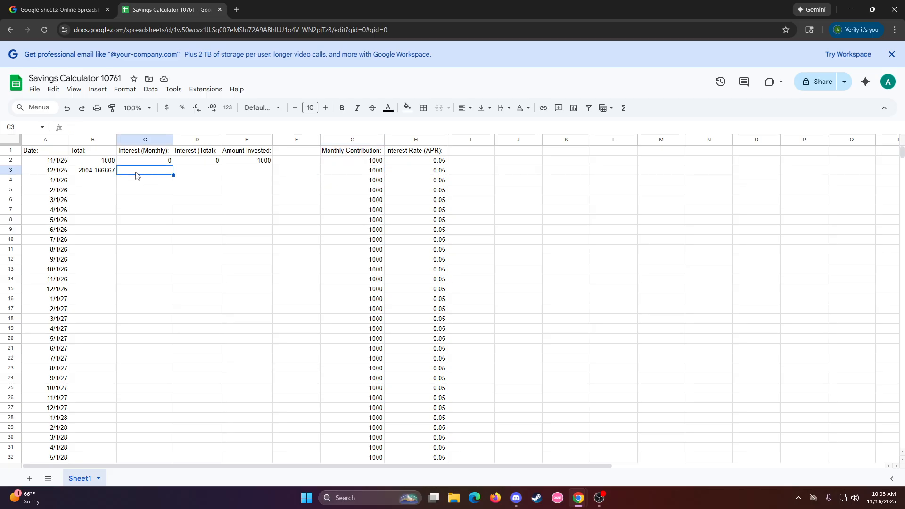
double_click(135, 172)
text(=)
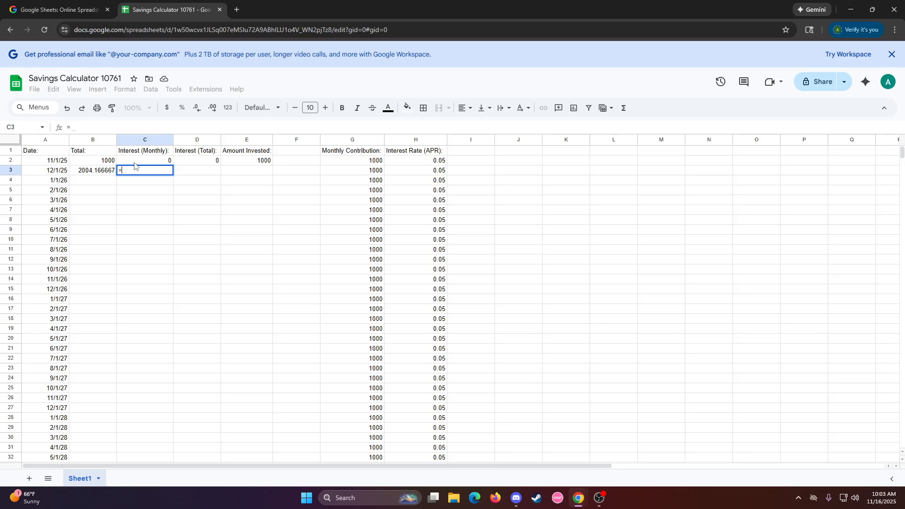
click(95, 161)
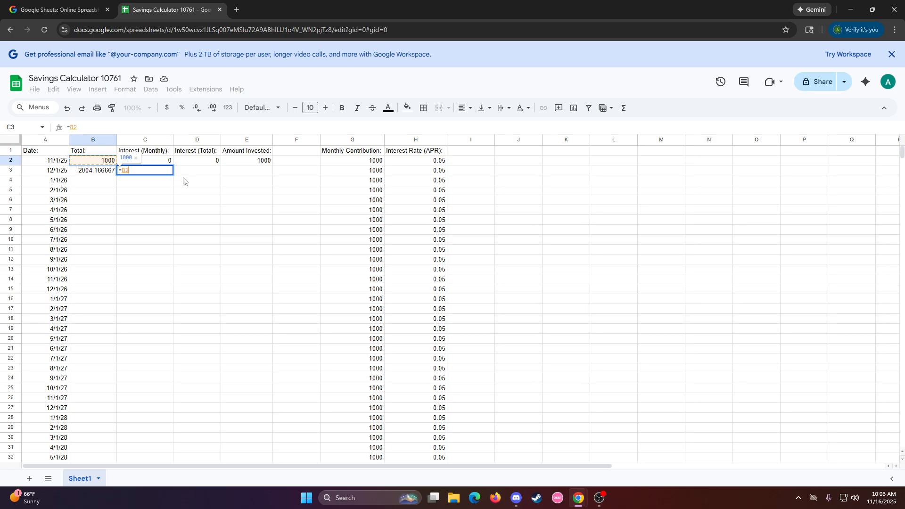
text(*()
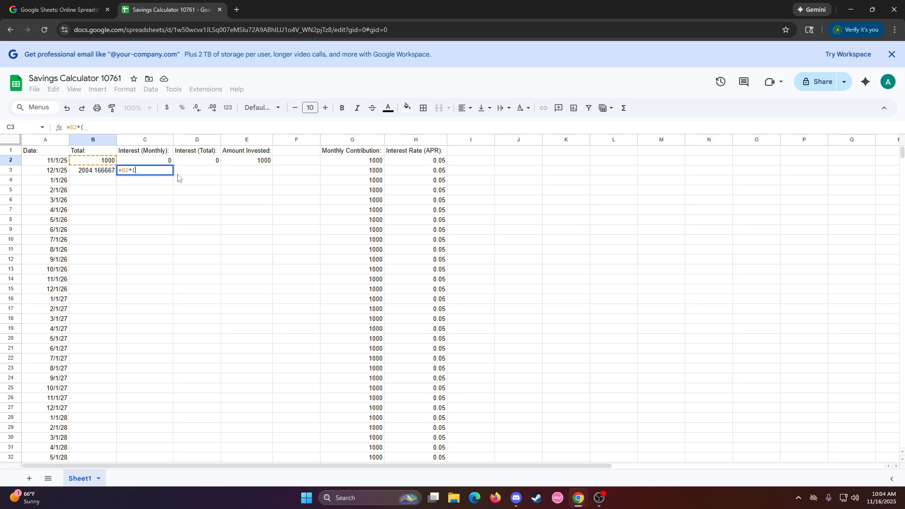
click(415, 163)
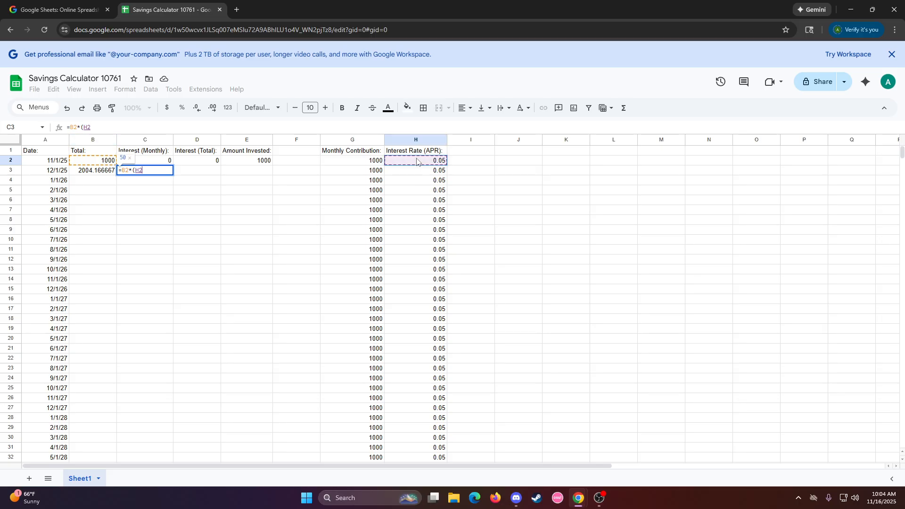
text(/12))
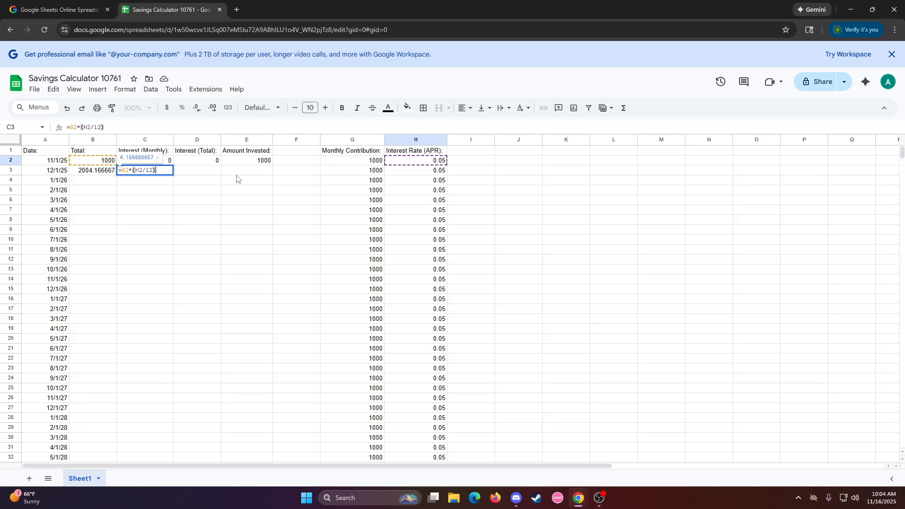
key(Return)
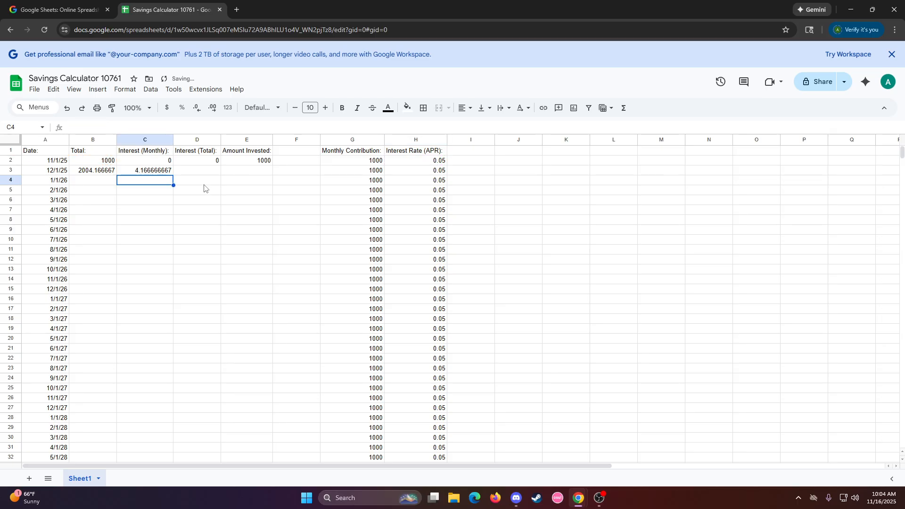
click(141, 172)
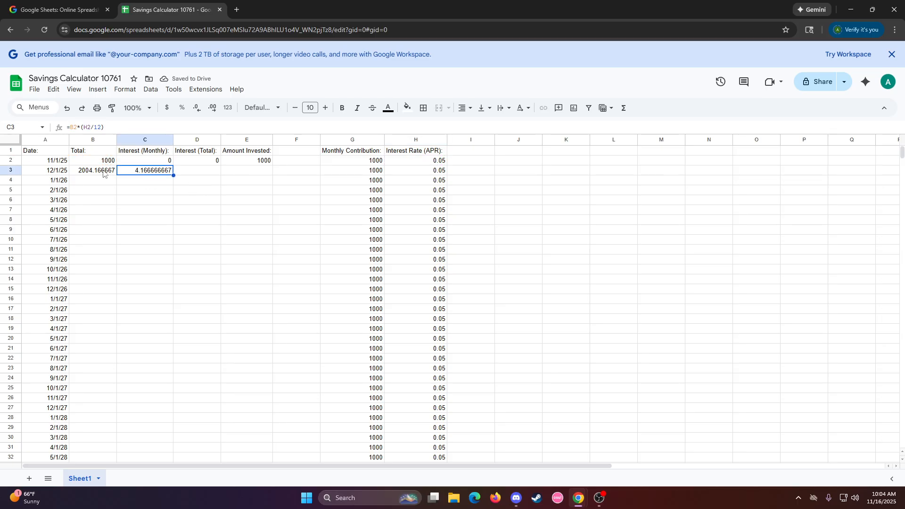
click(108, 172)
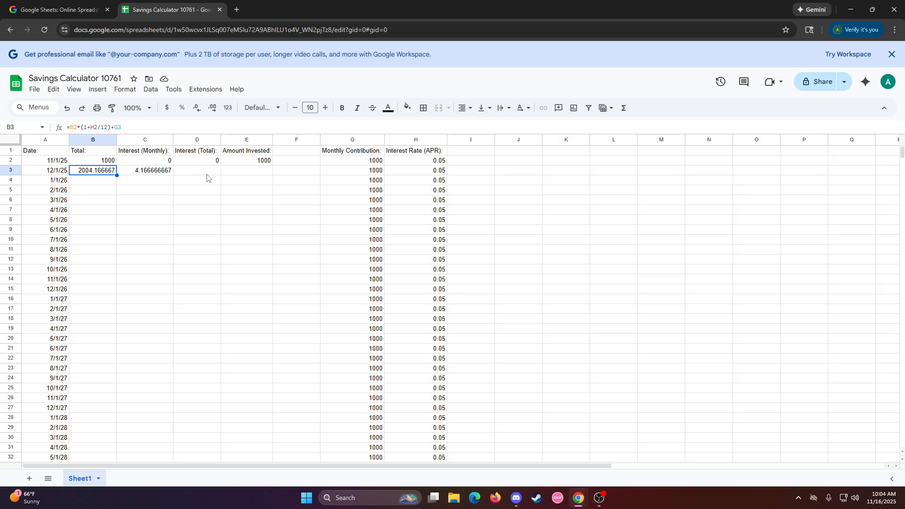
Step: Enter the formula =D2+C3 in cell D3 to accumulate the total interest
click(202, 173)
double_click(201, 172)
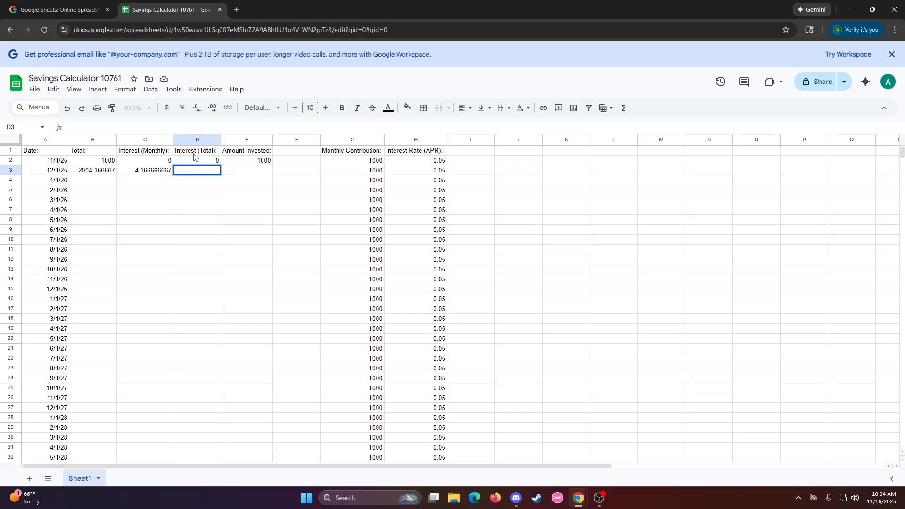
text(=)
click(203, 162)
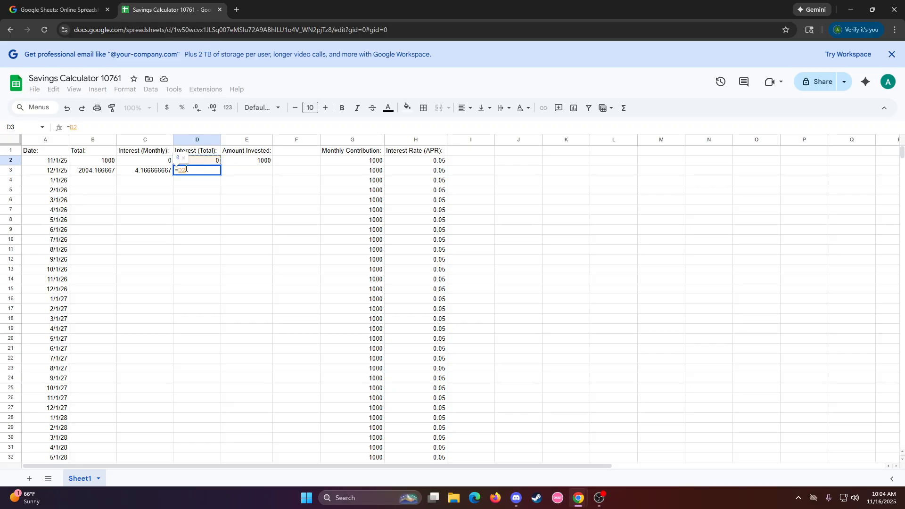
text(+)
click(141, 174)
key(Return)
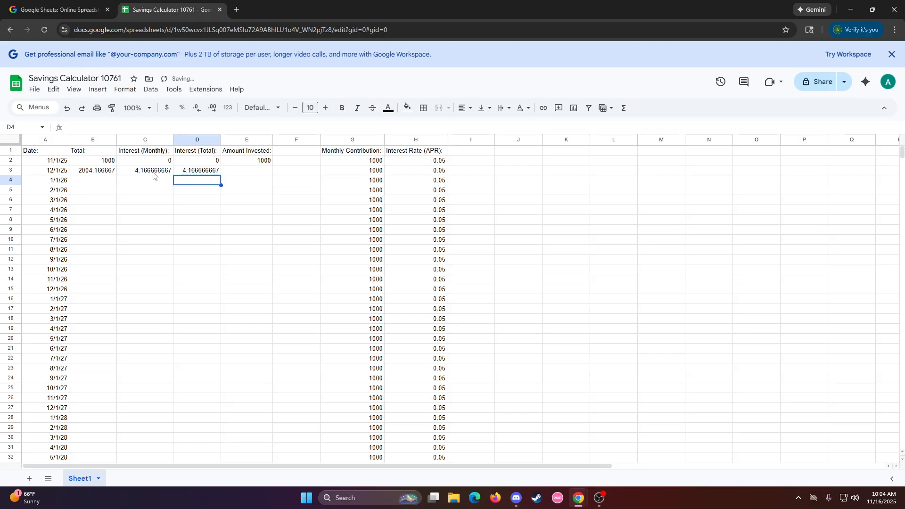
Step: Enter the formula =E2+G3 in cell E3 for the amount invested and review the row 3 formulas
click(253, 172)
text(=)
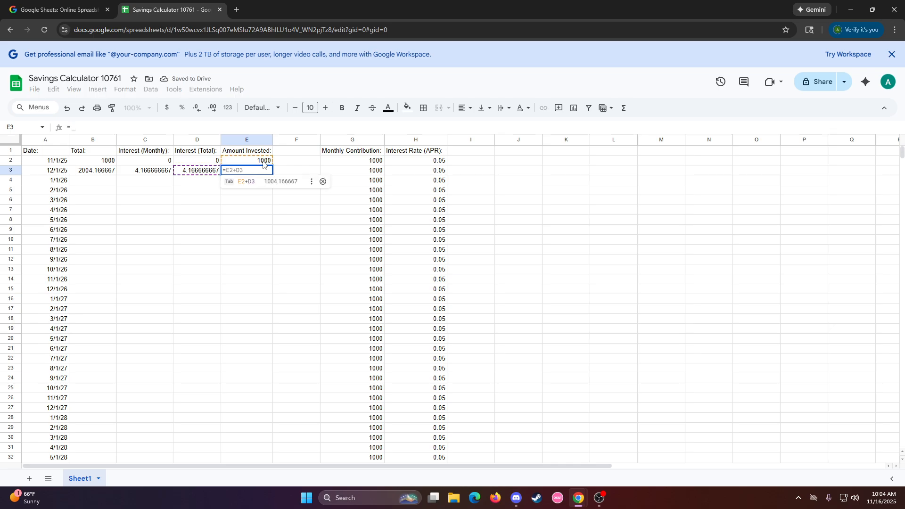
click(262, 164)
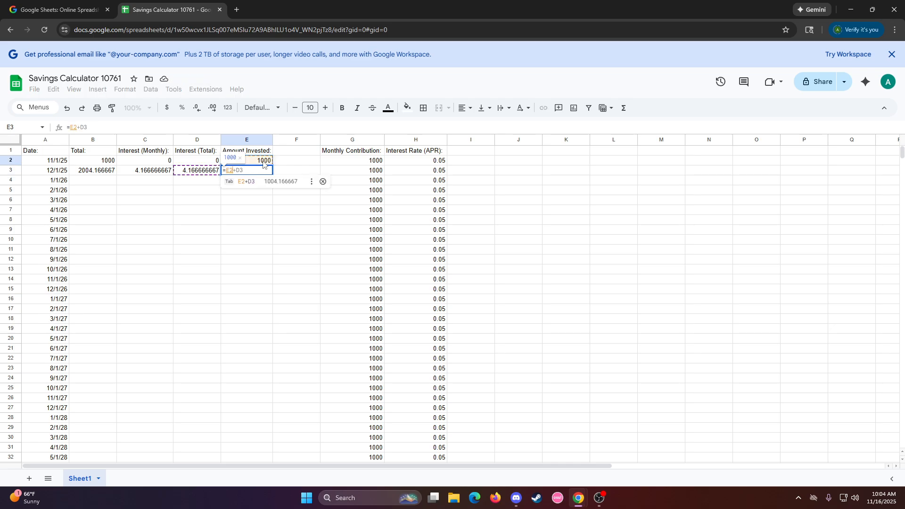
text(+)
click(353, 172)
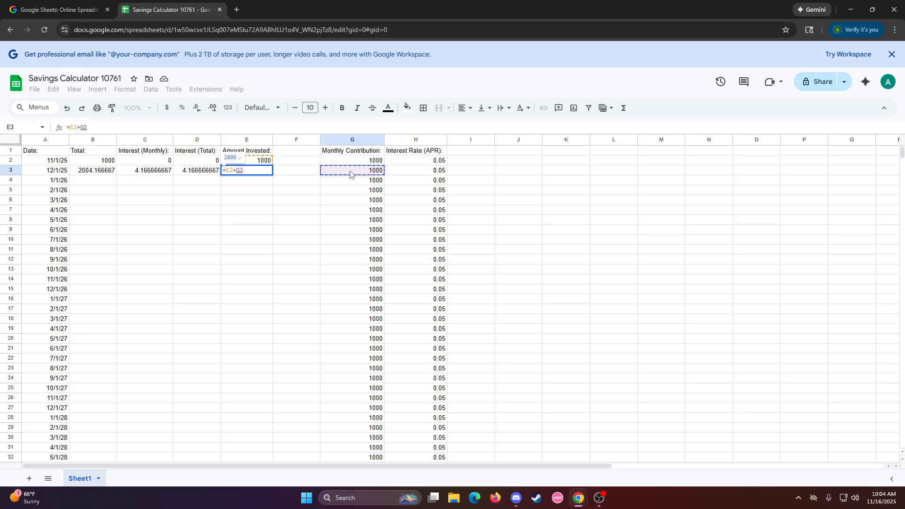
key(Return)
click(254, 172)
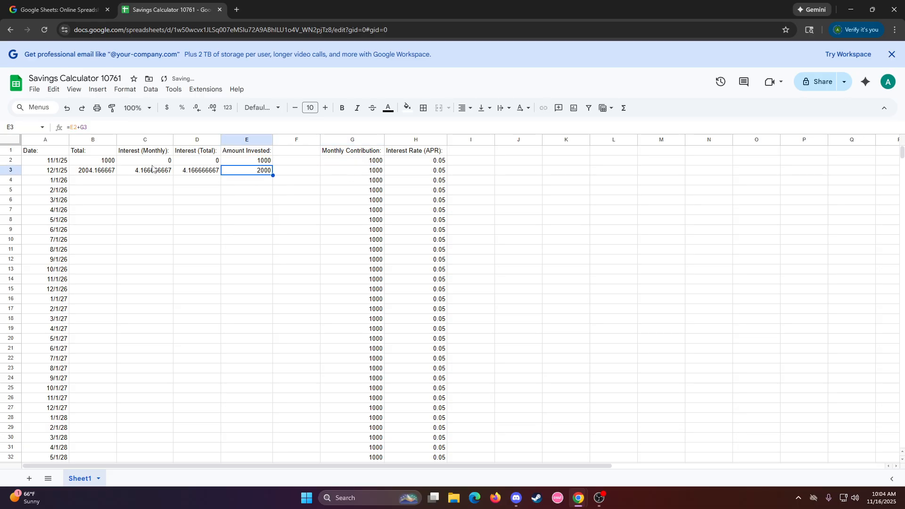
click(185, 176)
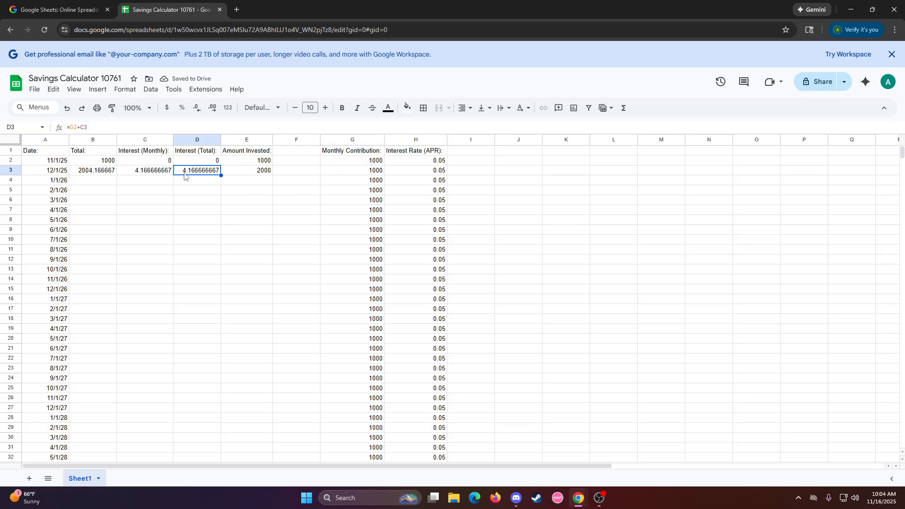
click(89, 175)
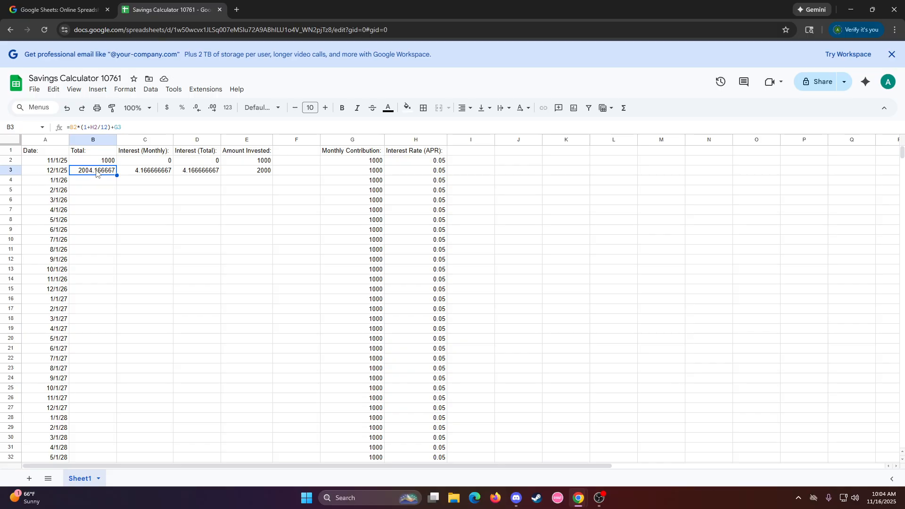
Step: Fill the total formula in B3 and the monthly interest formula in C3 down their columns
click(158, 177)
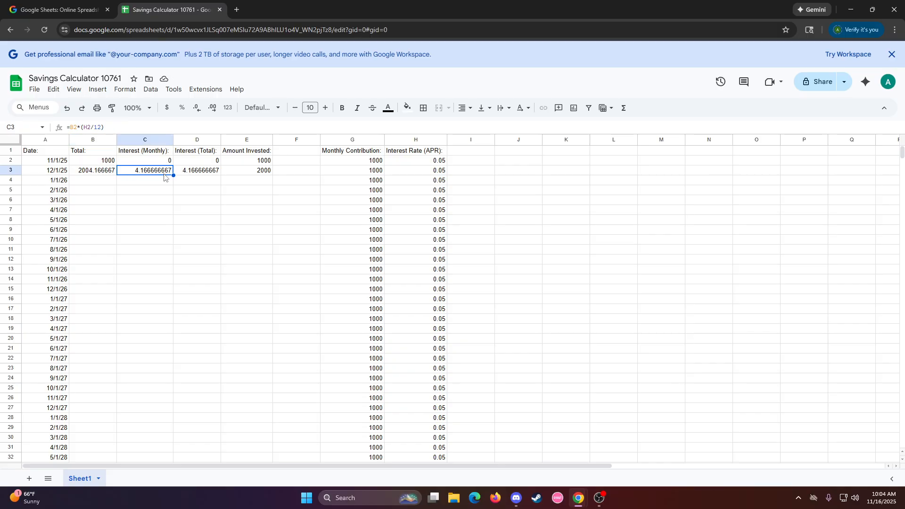
click(206, 178)
click(255, 174)
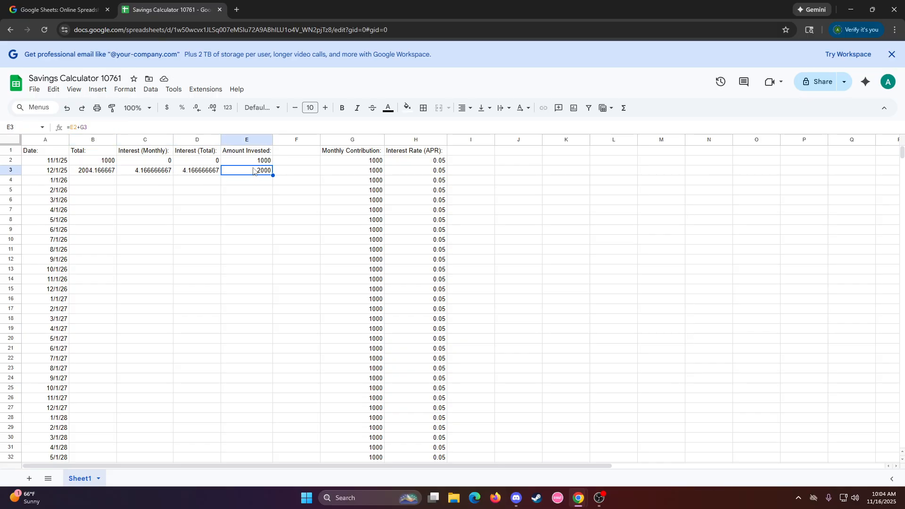
click(104, 172)
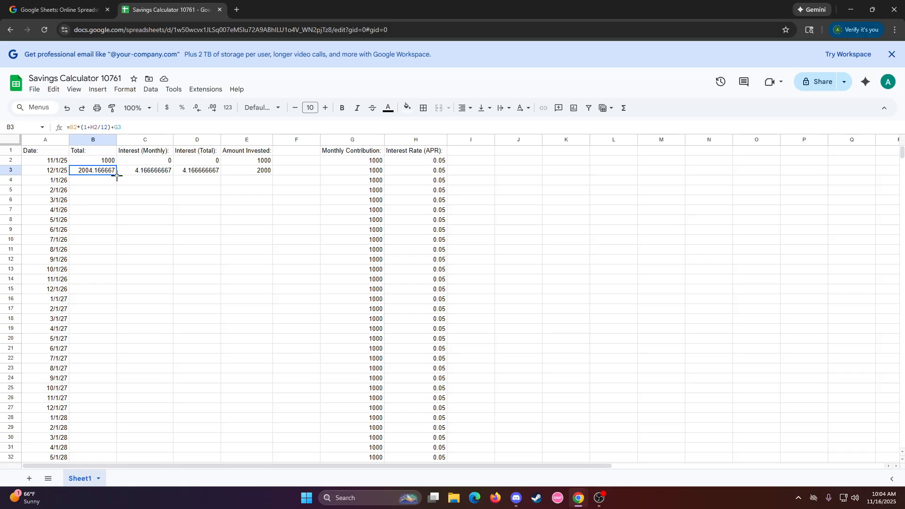
double_click(116, 176)
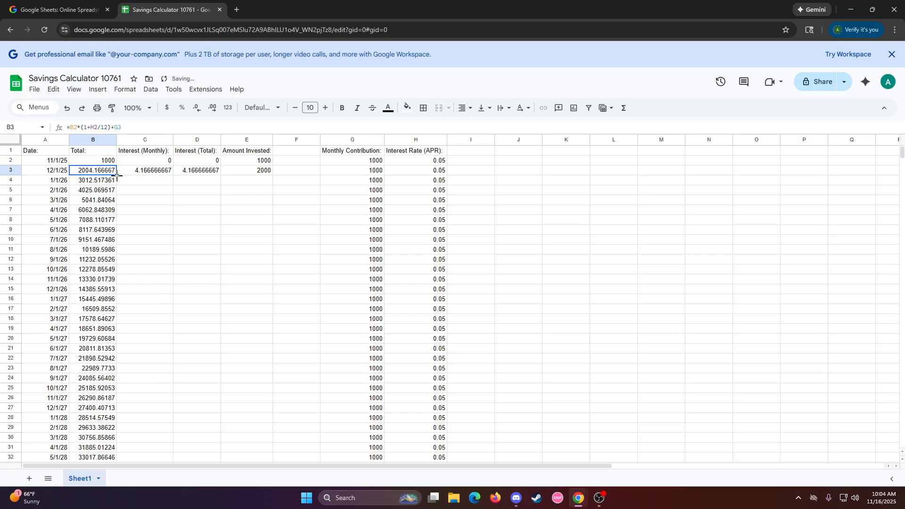
click(160, 172)
double_click(173, 175)
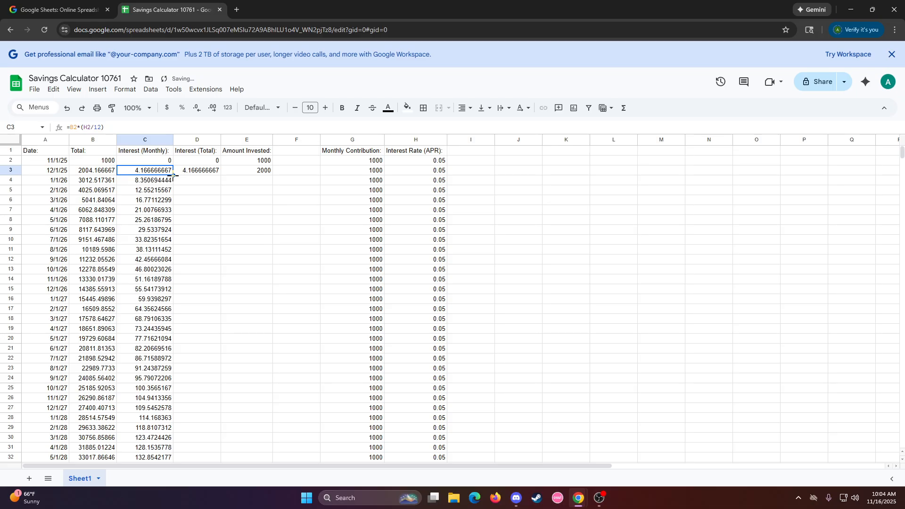
Step: Fill the total interest formula in D3 and the amount invested formula in E3 down their columns
click(215, 172)
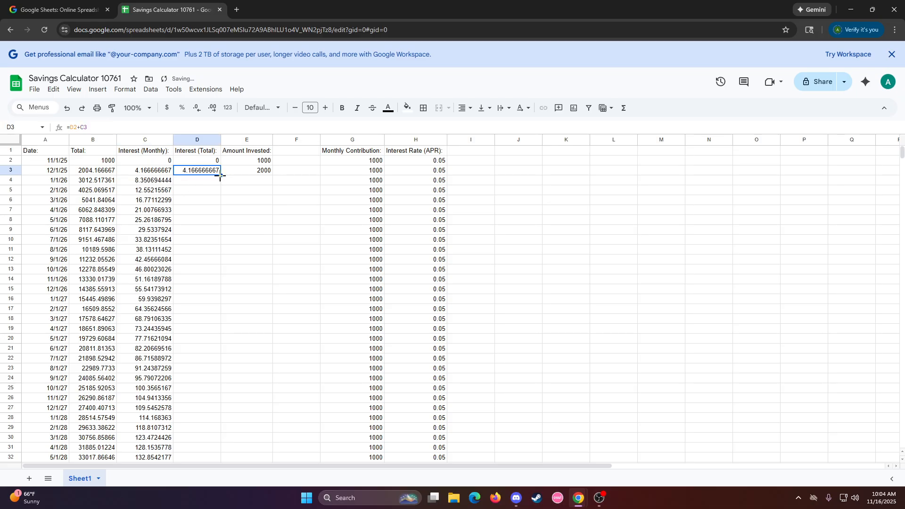
double_click(220, 175)
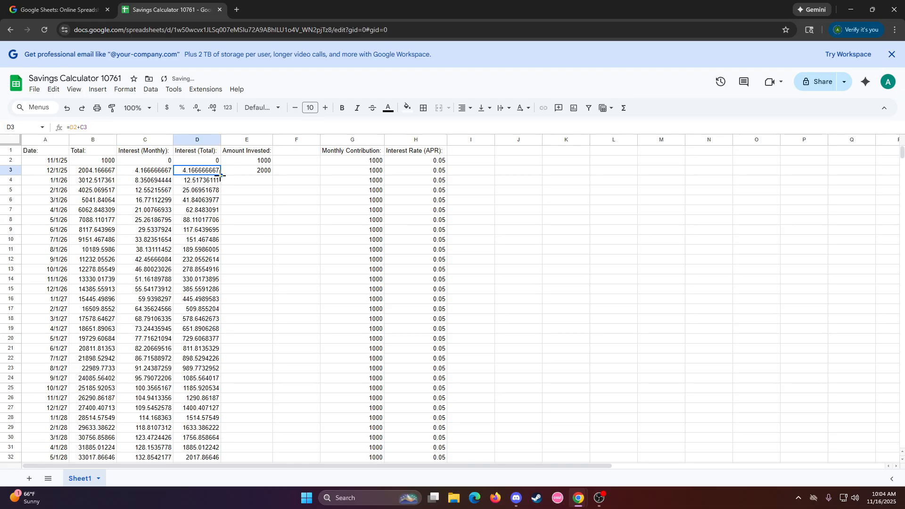
click(264, 172)
double_click(273, 175)
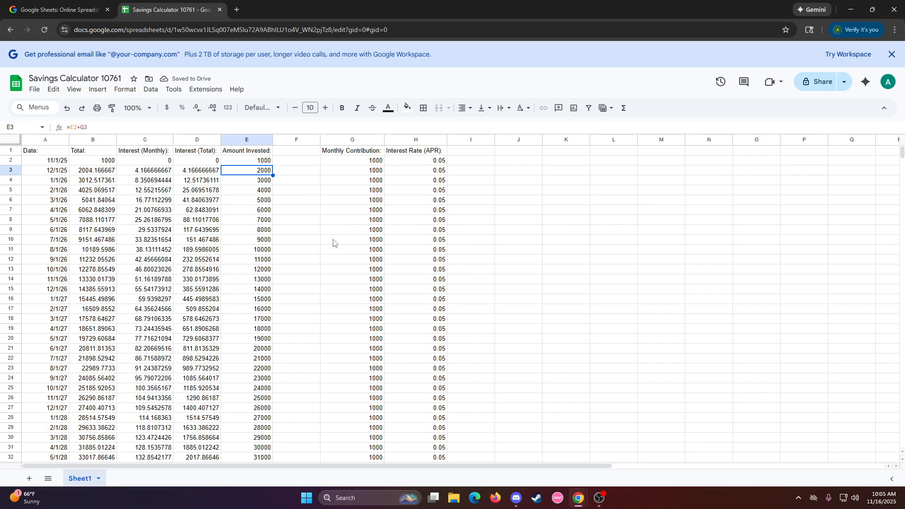
Step: Check the filled formulas in several early rows of the Total and Interest (Monthly) columns
click(103, 161)
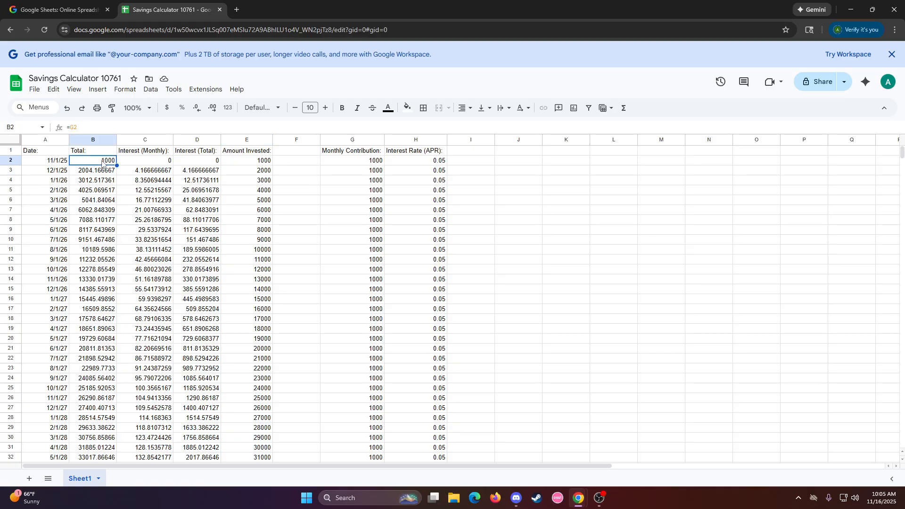
click(101, 171)
click(100, 191)
click(100, 200)
click(99, 220)
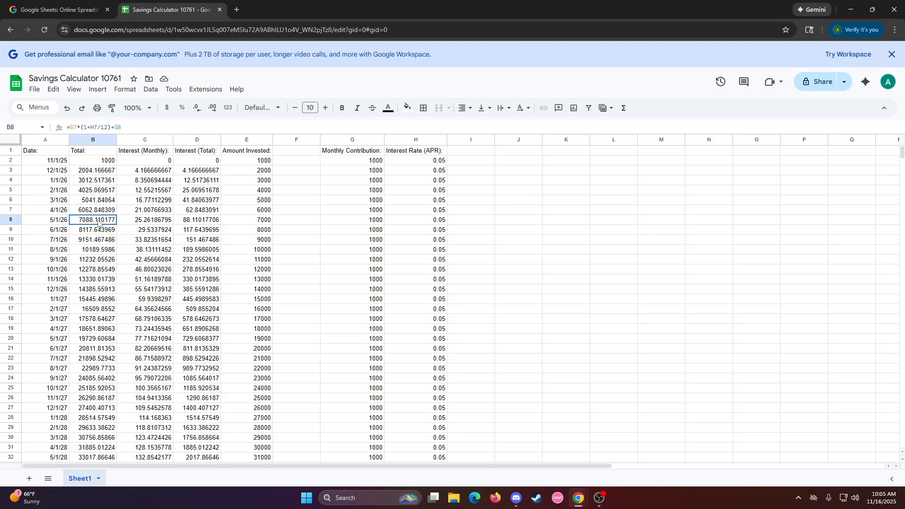
click(146, 172)
click(147, 181)
click(148, 191)
click(149, 201)
click(151, 211)
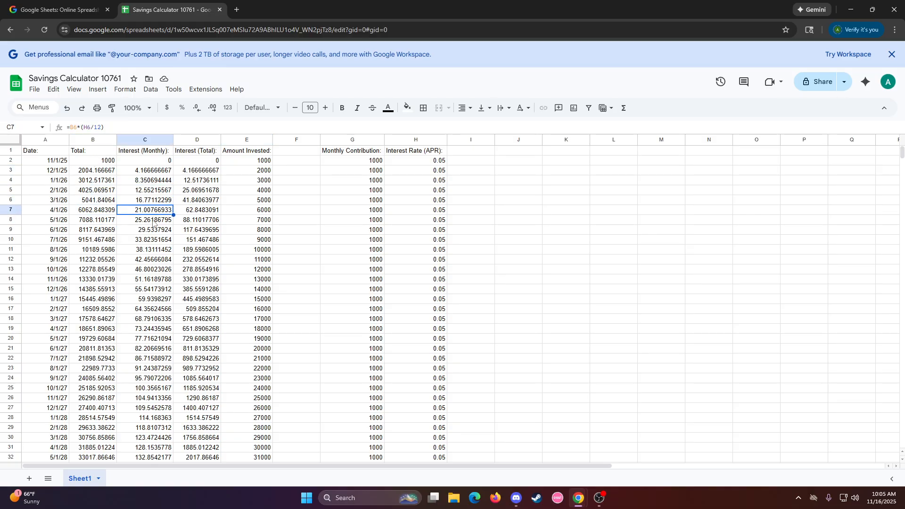
click(153, 221)
Step: Examine the date, total, monthly interest, total interest and amount invested for 11/1/55 in row 362
scroll(412, 262, down, 10)
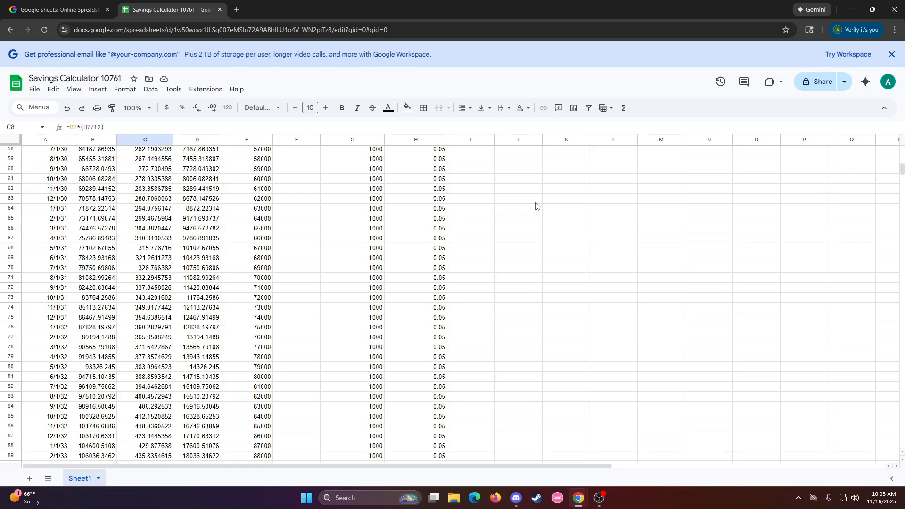
scroll(540, 208, down, 6)
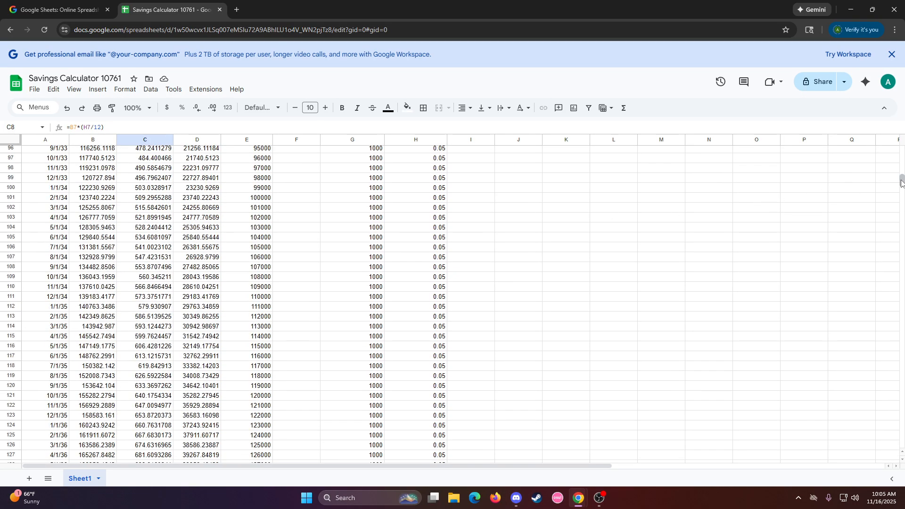
drag(899, 181, 899, 251)
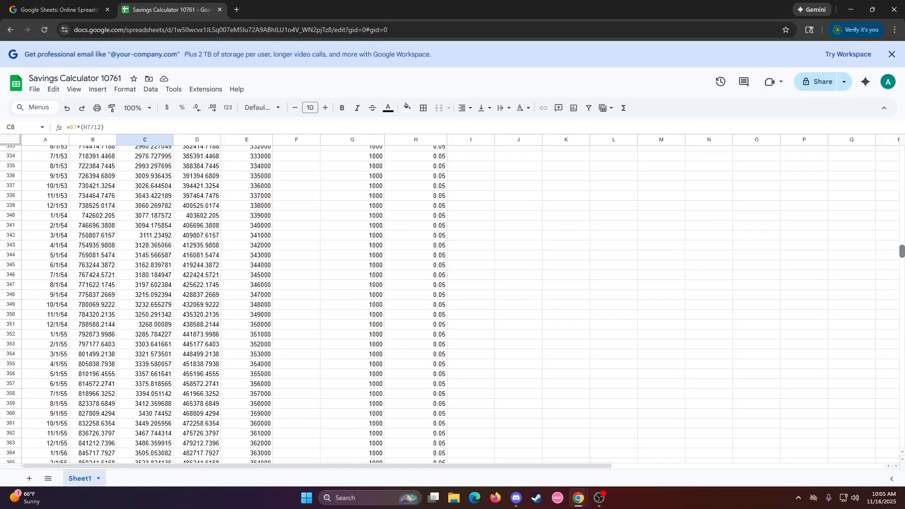
scroll(53, 320, down, 2)
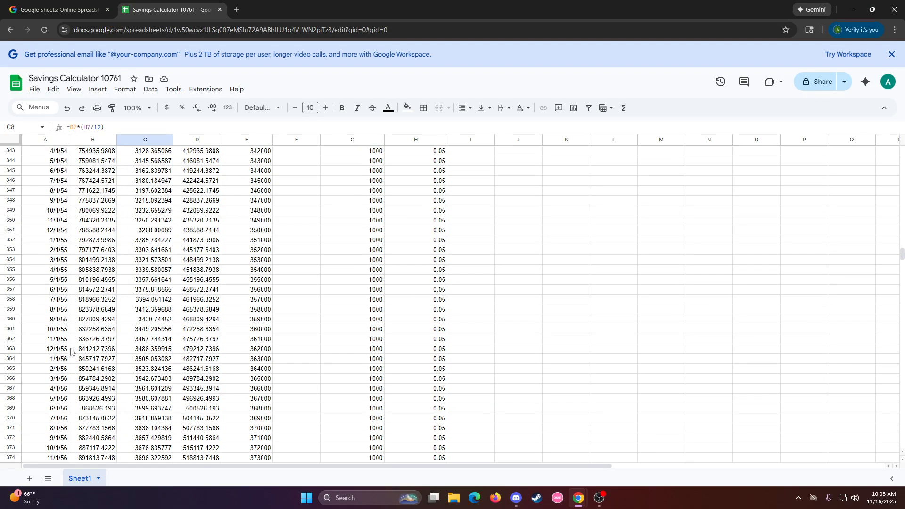
click(59, 339)
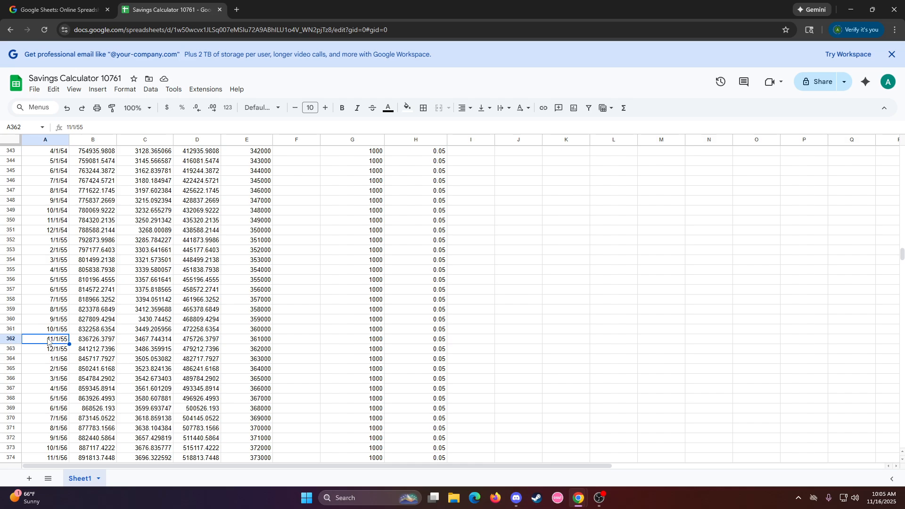
click(85, 341)
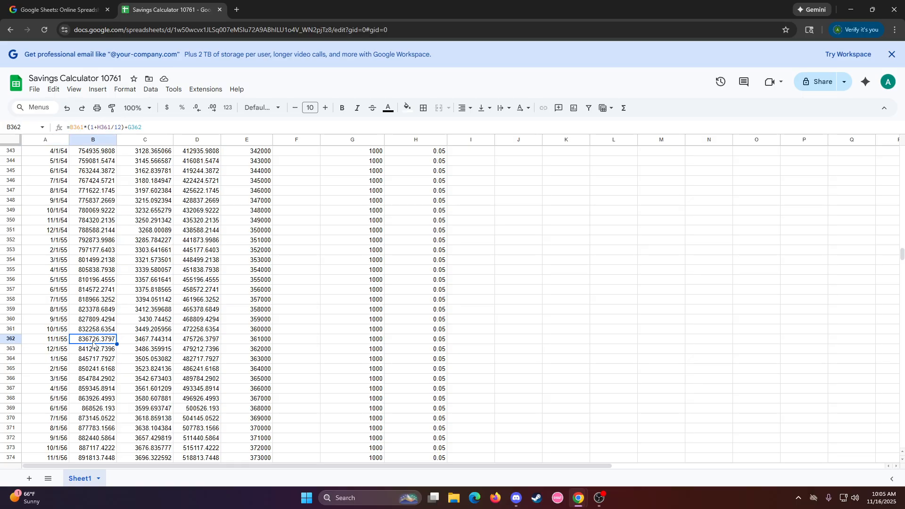
click(151, 343)
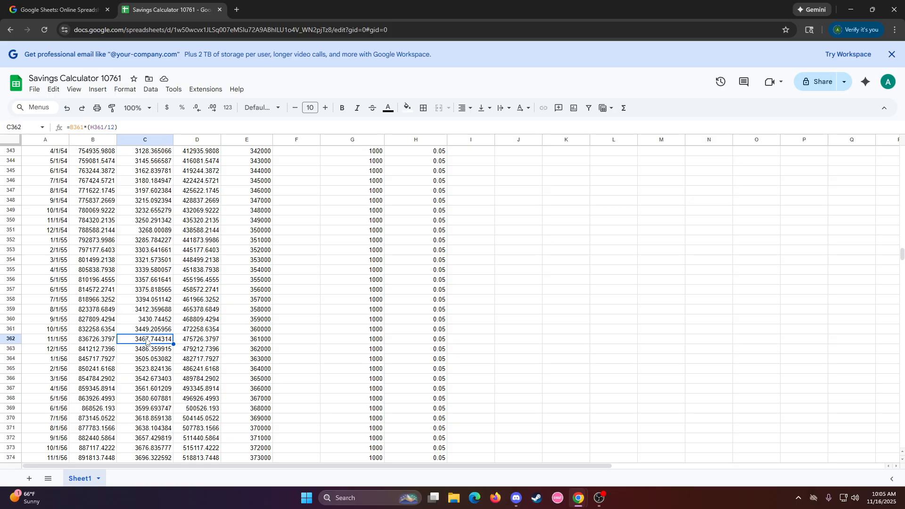
click(208, 342)
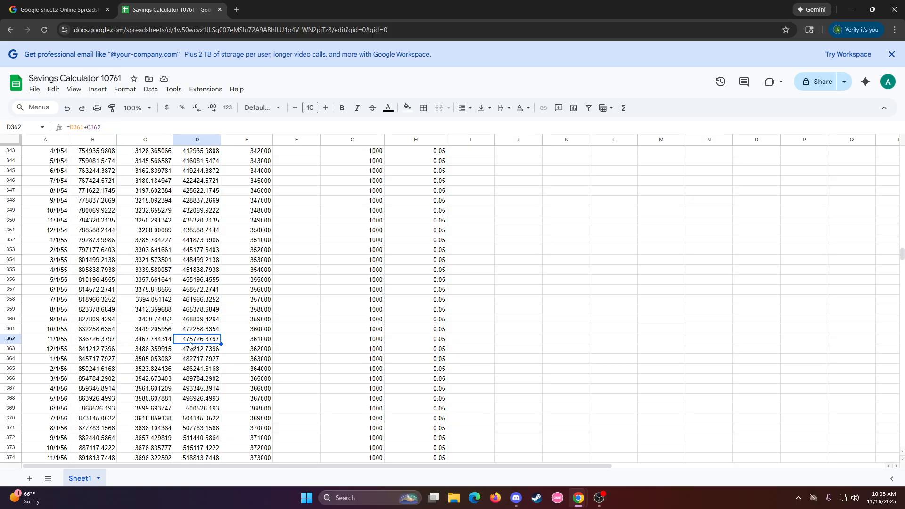
double_click(197, 342)
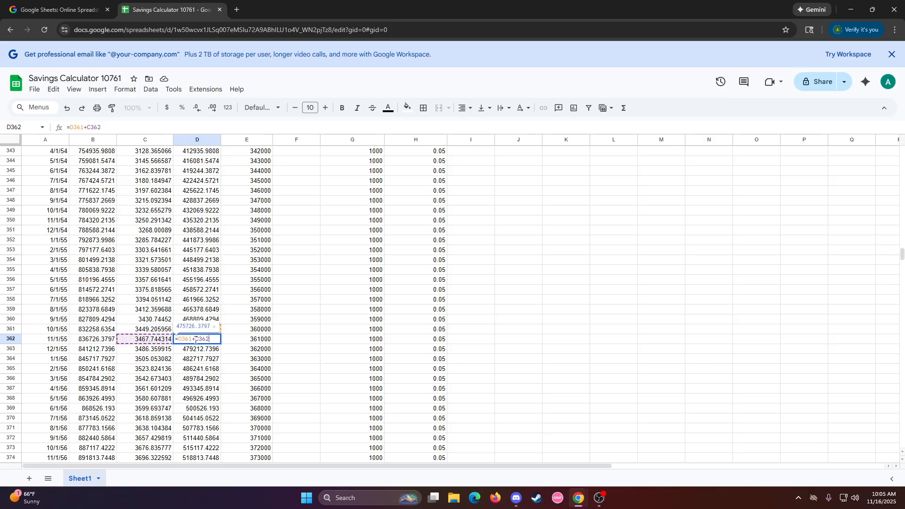
click(260, 342)
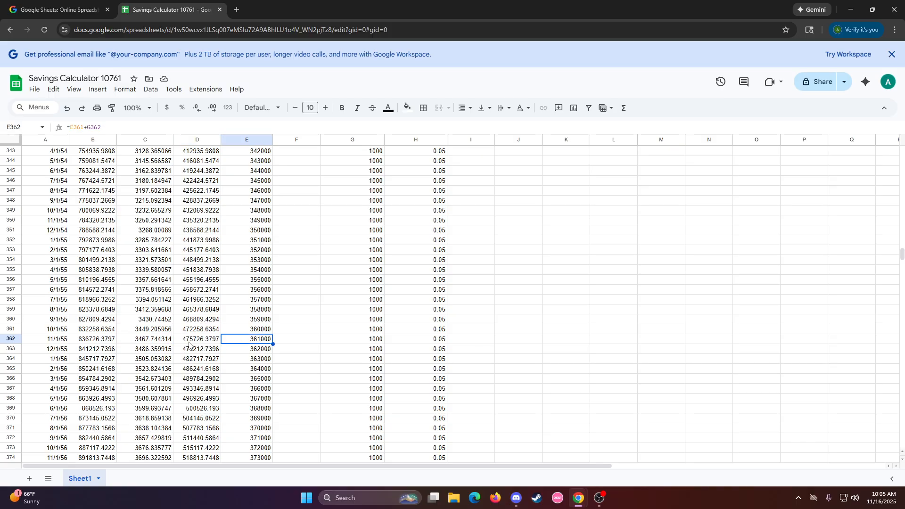
click(254, 331)
click(256, 340)
click(268, 350)
click(257, 361)
click(301, 349)
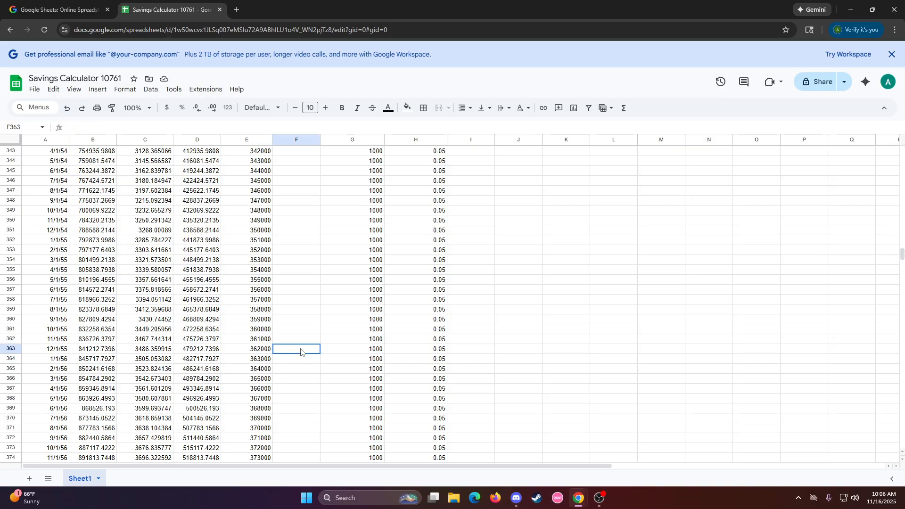
Step: Set the monthly contribution in cell G2 to 500
scroll(168, 338, up, 7)
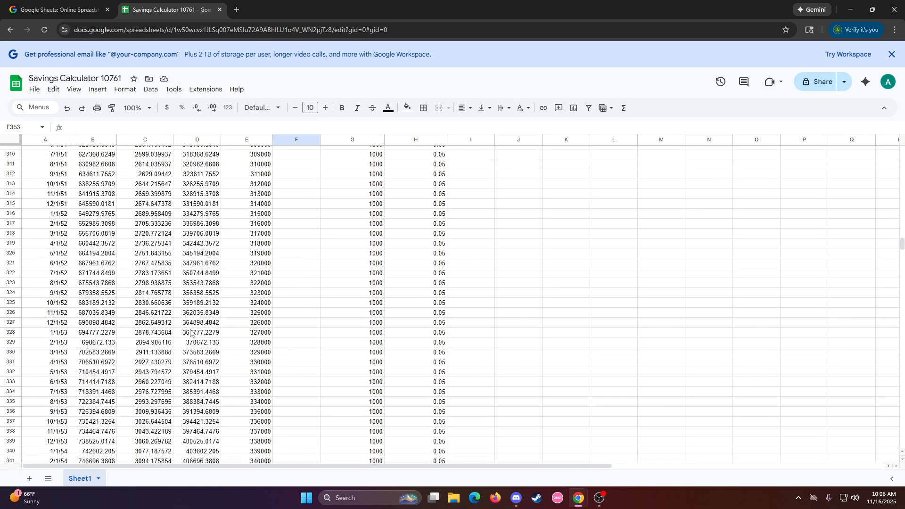
scroll(626, 259, up, 15)
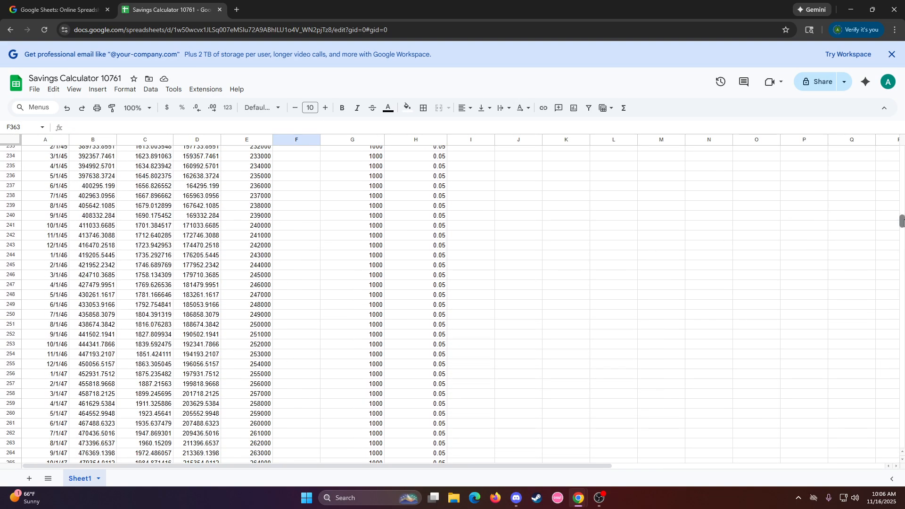
scroll(626, 259, up, 20)
scroll(827, 157, up, 17)
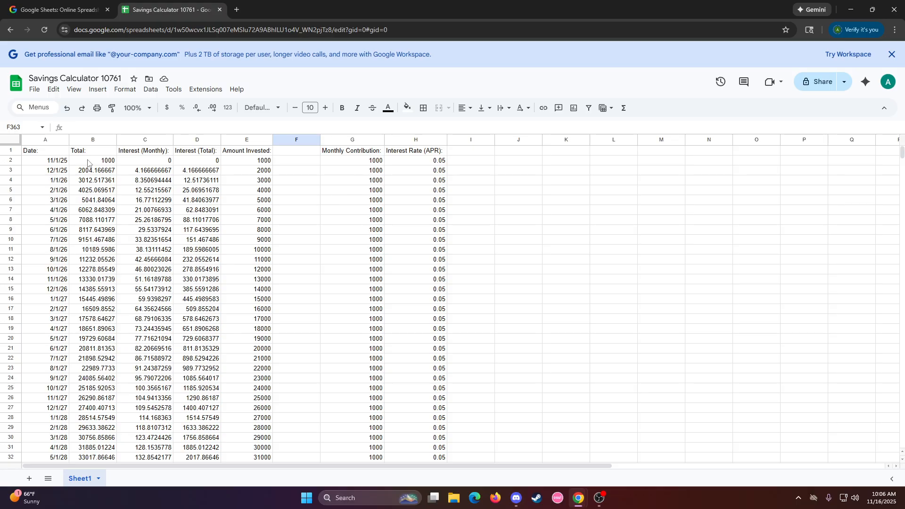
click(358, 160)
double_click(358, 160)
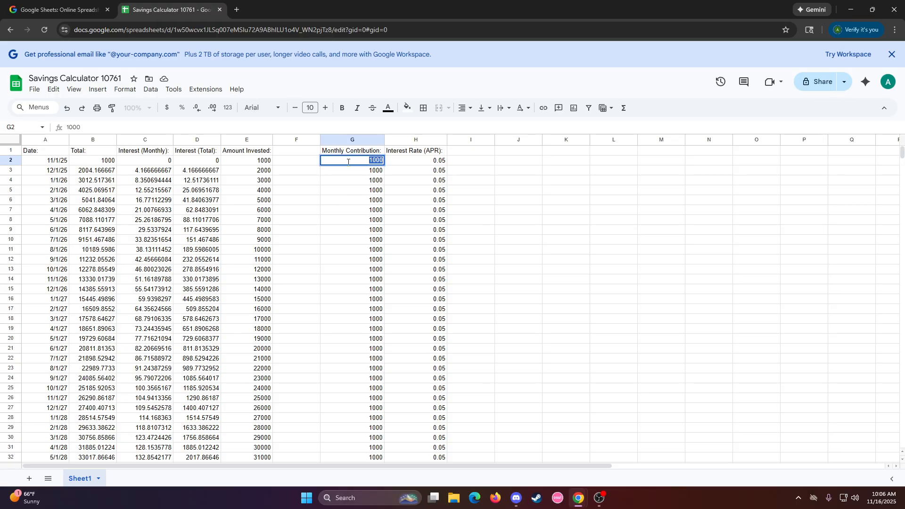
text(500)
key(Return)
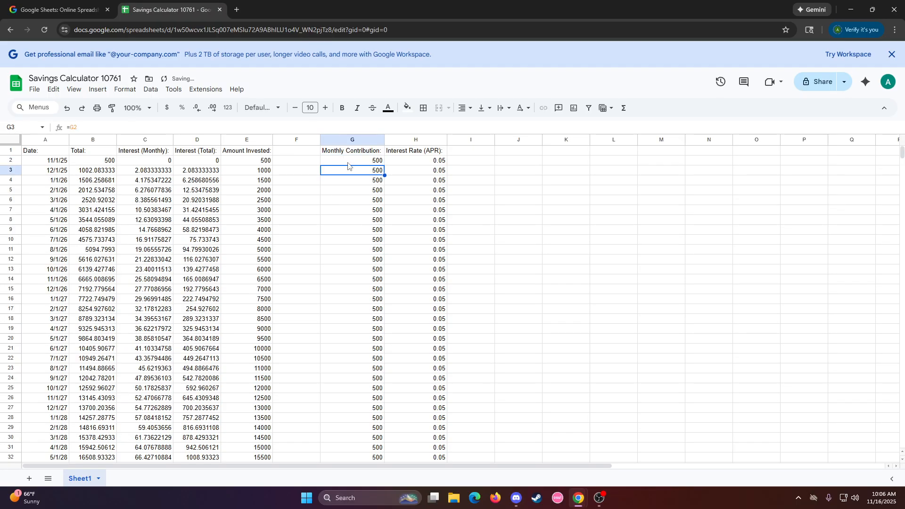
Step: Check the recalculated total and amount invested for 11/1/55 in row 362
scroll(602, 222, down, 10)
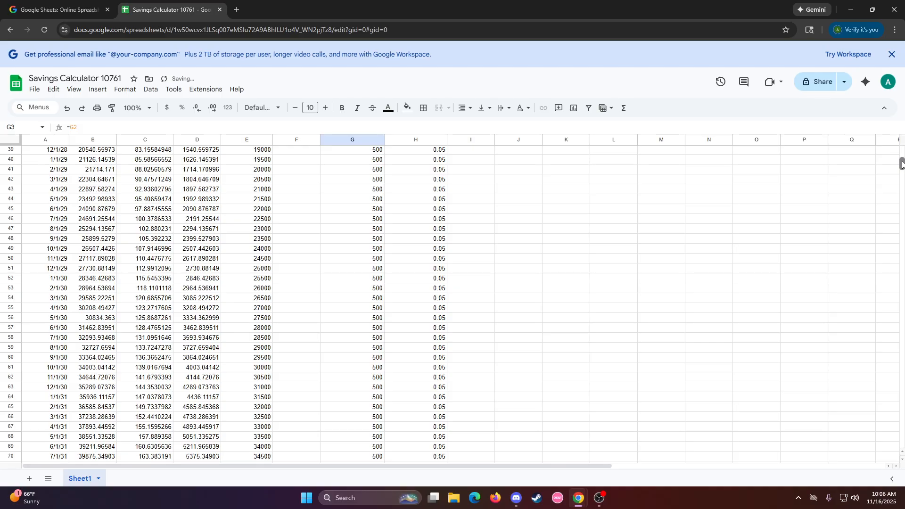
drag(900, 156, 890, 253)
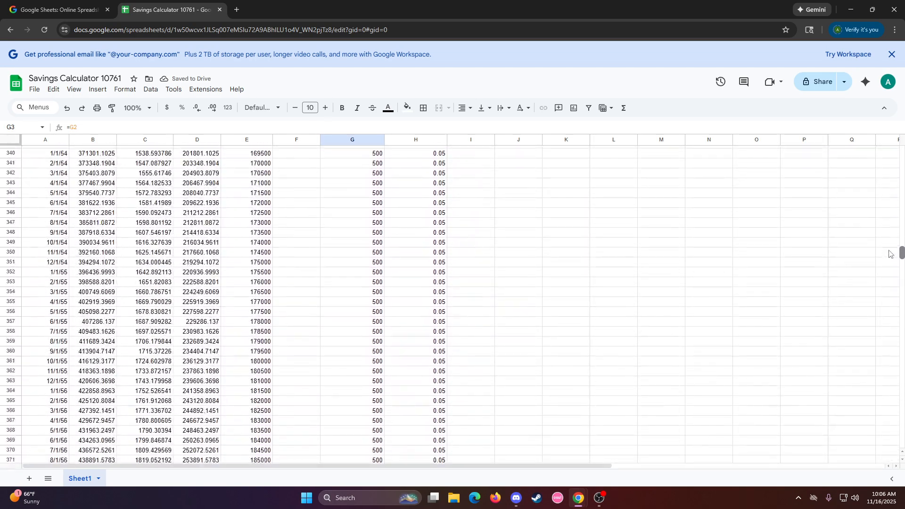
click(84, 372)
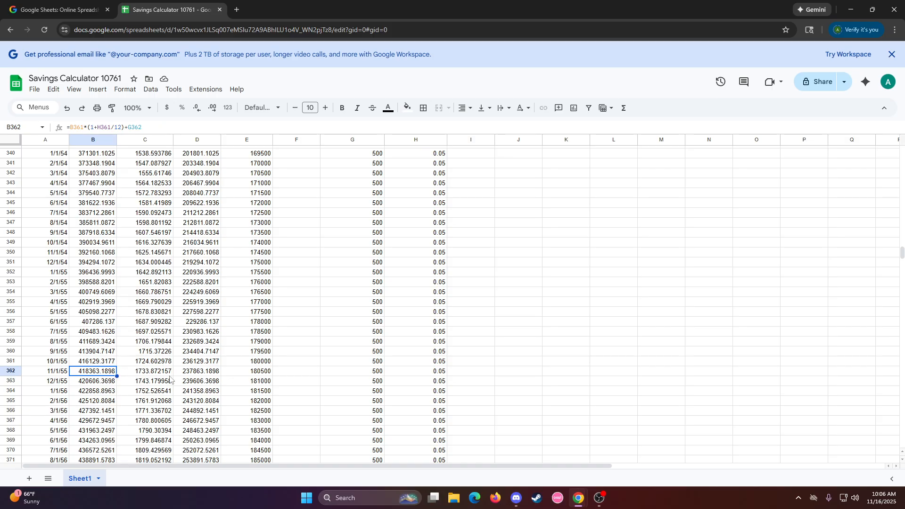
click(257, 376)
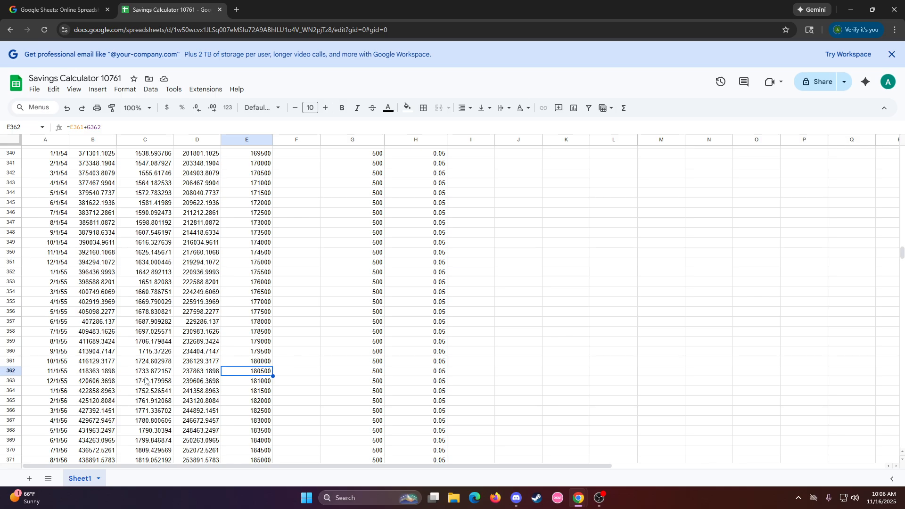
scroll(404, 363, up, 20)
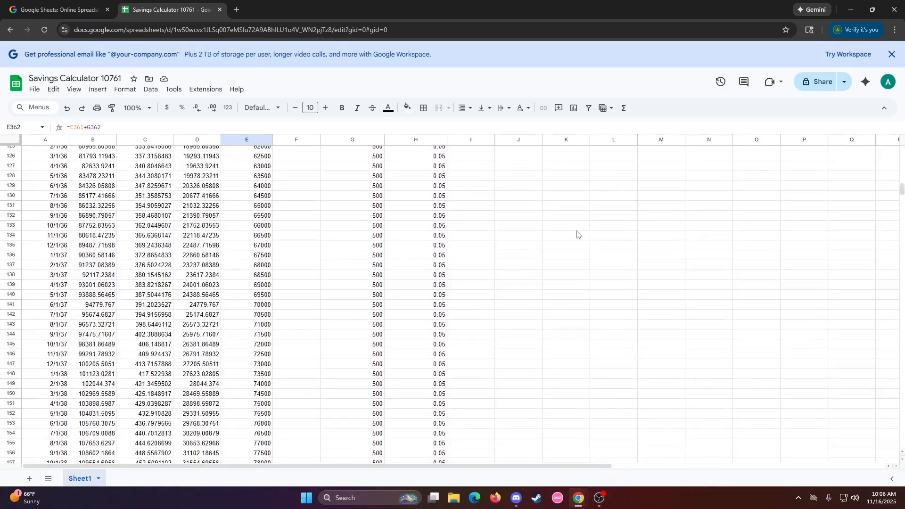
scroll(295, 218, up, 20)
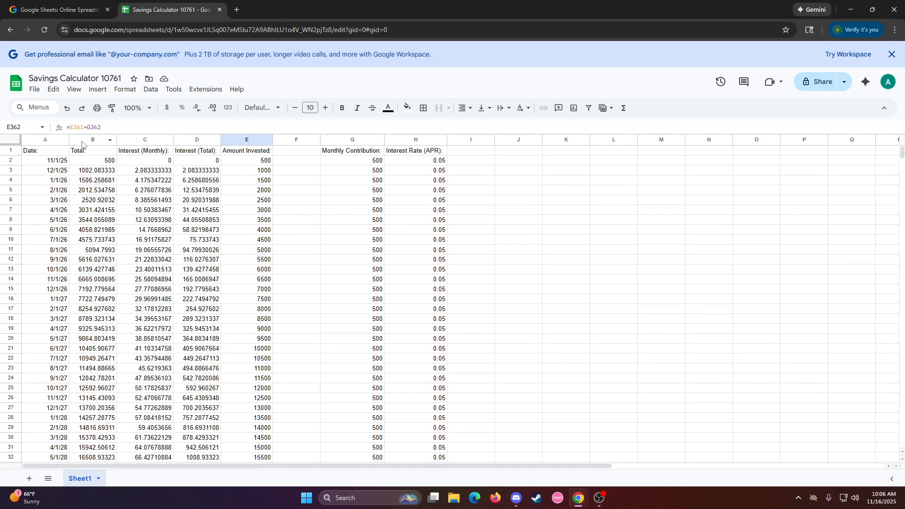
click(83, 140)
click(130, 139)
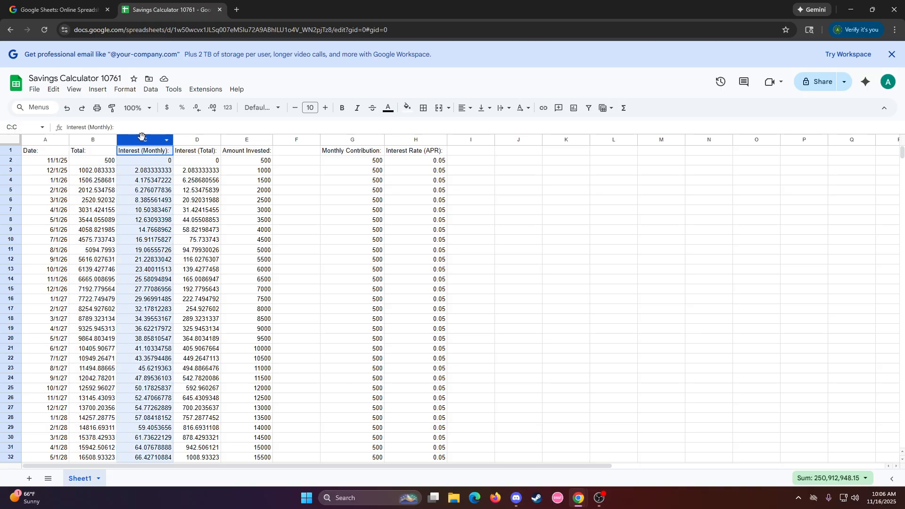
click(466, 220)
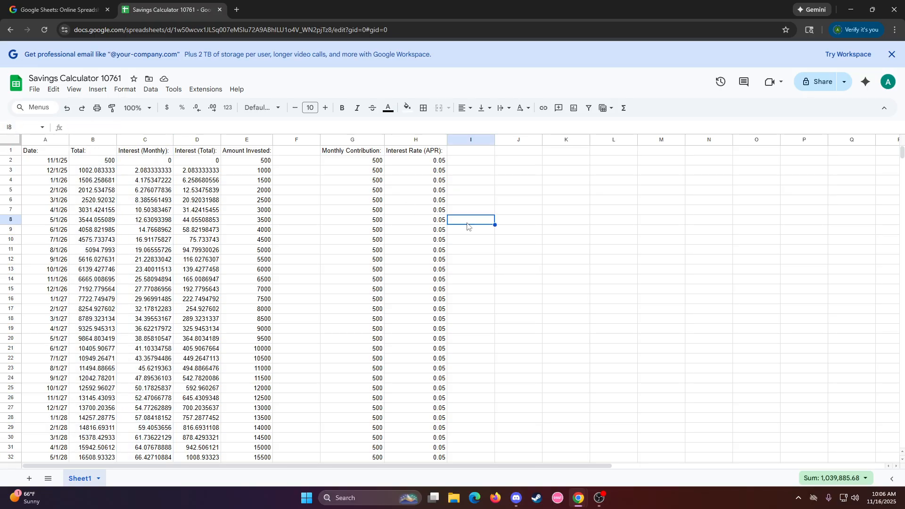
click(92, 138)
ctrl+click(145, 139)
click(214, 140)
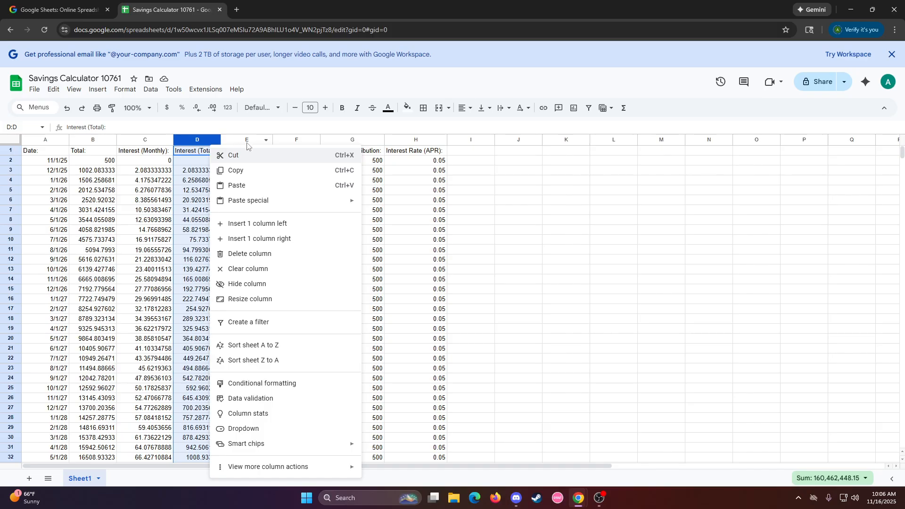
click(247, 140)
click(113, 161)
click(98, 172)
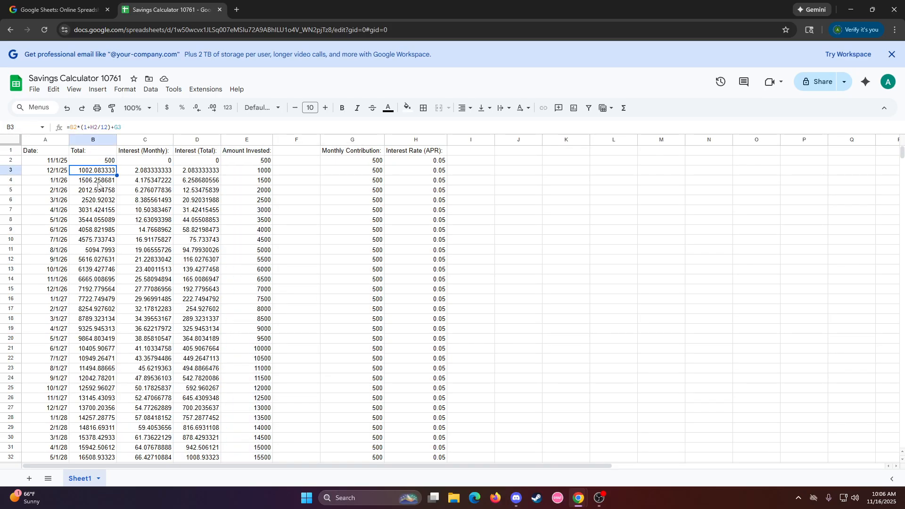
Step: Format the Total, both Interest, Amount Invested, Monthly Contribution and Interest Rate (APR) columns in the Currency number format
click(93, 141)
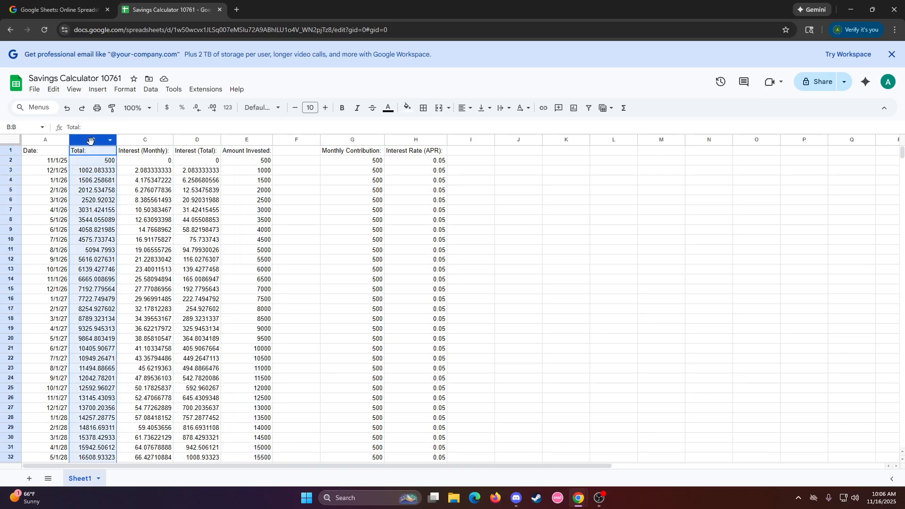
ctrl+click(145, 141)
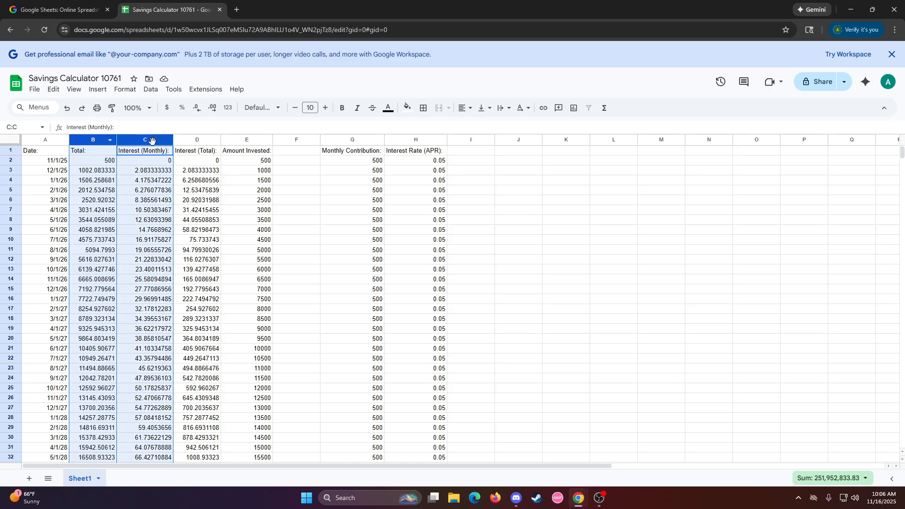
ctrl+click(196, 142)
ctrl+click(247, 142)
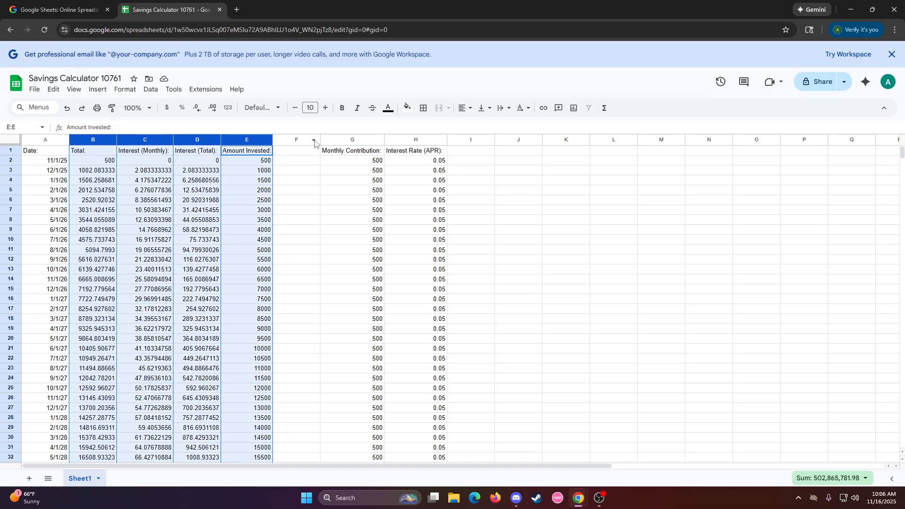
ctrl+click(353, 140)
ctrl+click(408, 140)
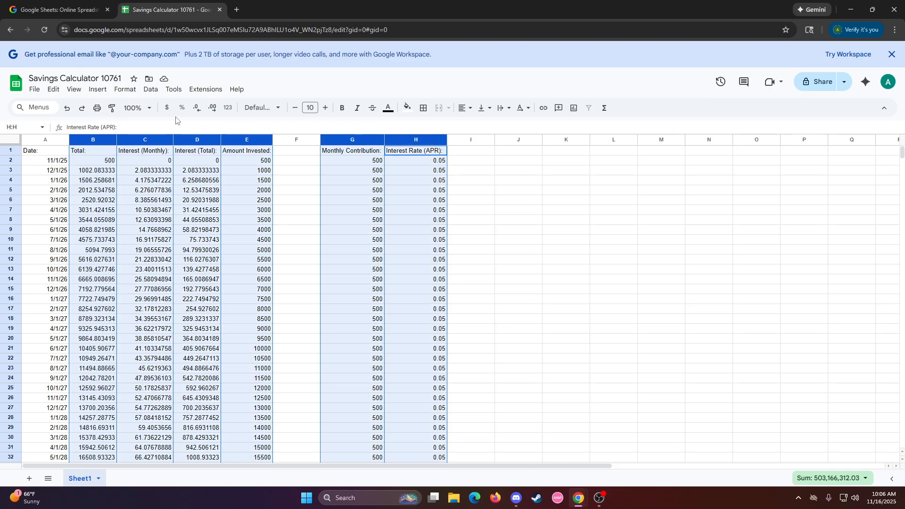
click(125, 89)
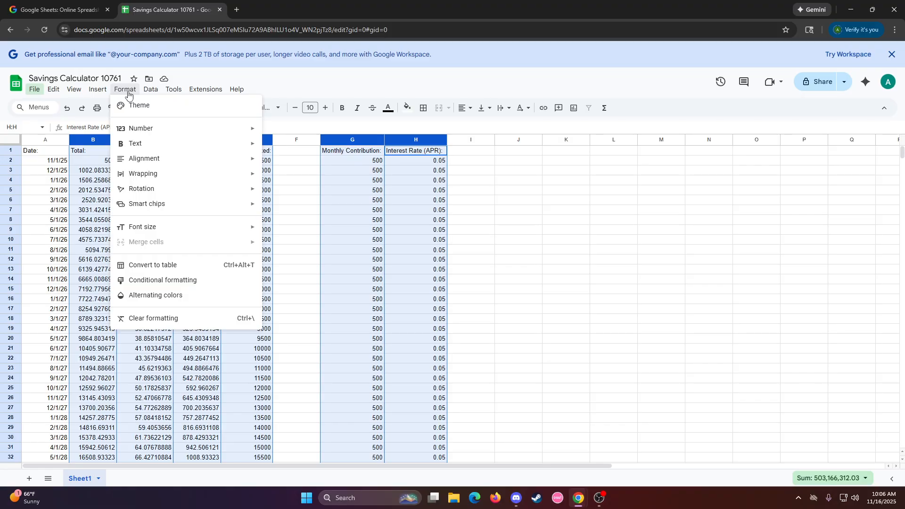
mouse_move(148, 128)
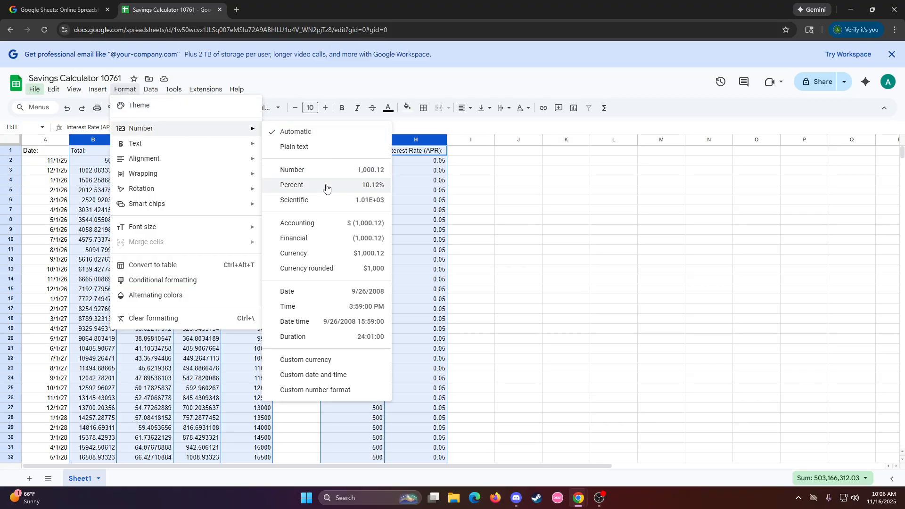
click(323, 254)
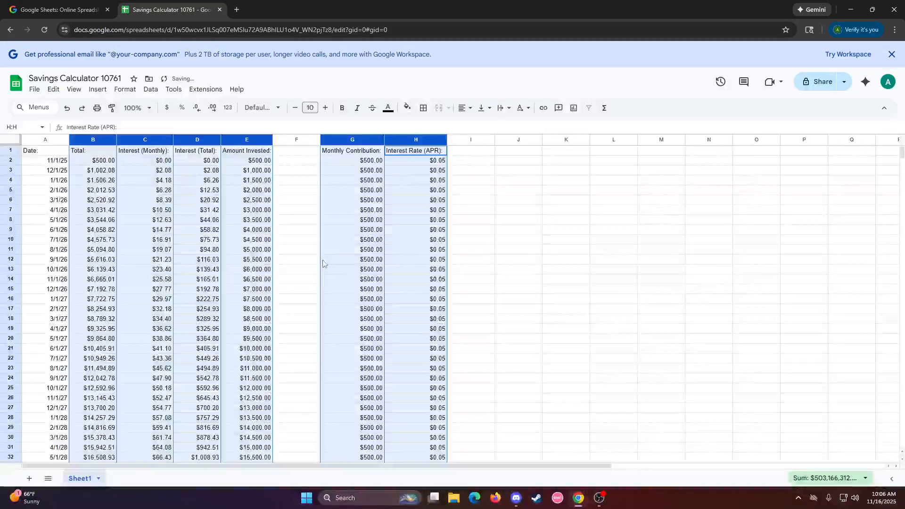
click(229, 250)
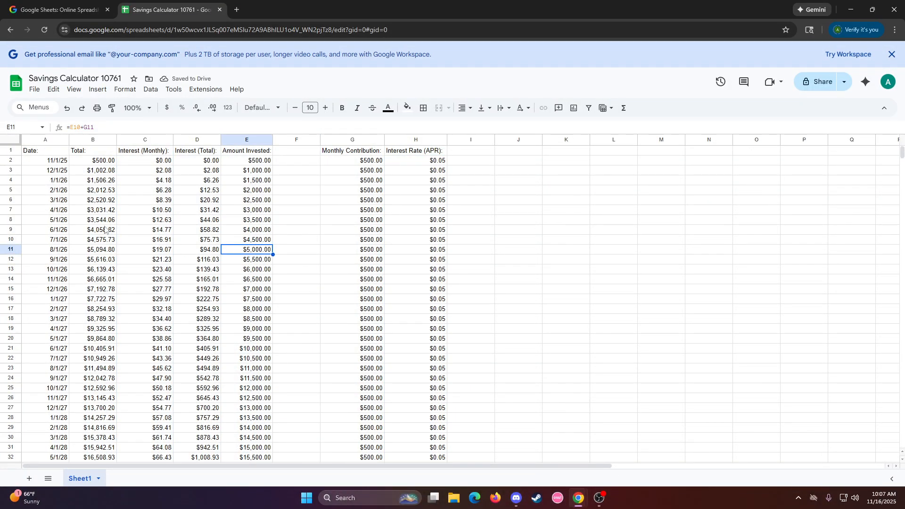
Step: Examine the total, interest, amount invested and interest rate for the final date, 11/1/75, in row 602
scroll(200, 296, down, 18)
scroll(200, 295, down, 20)
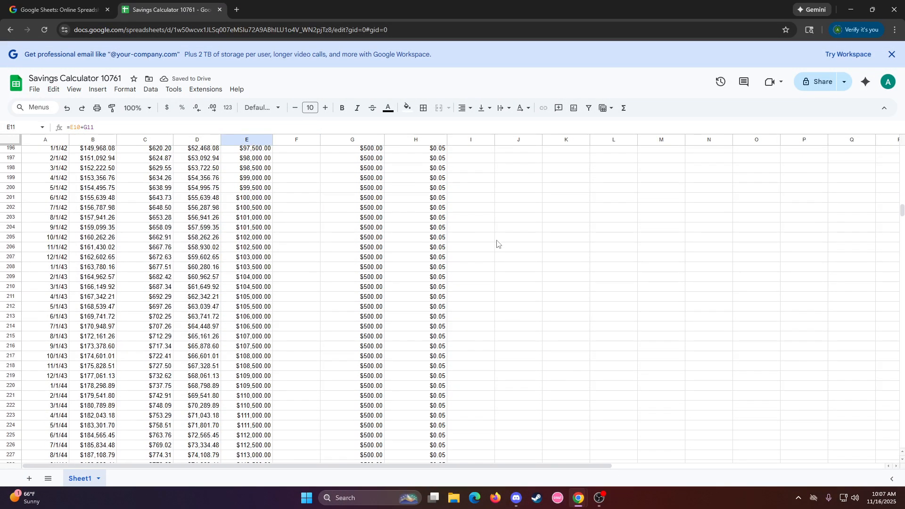
scroll(383, 301, down, 20)
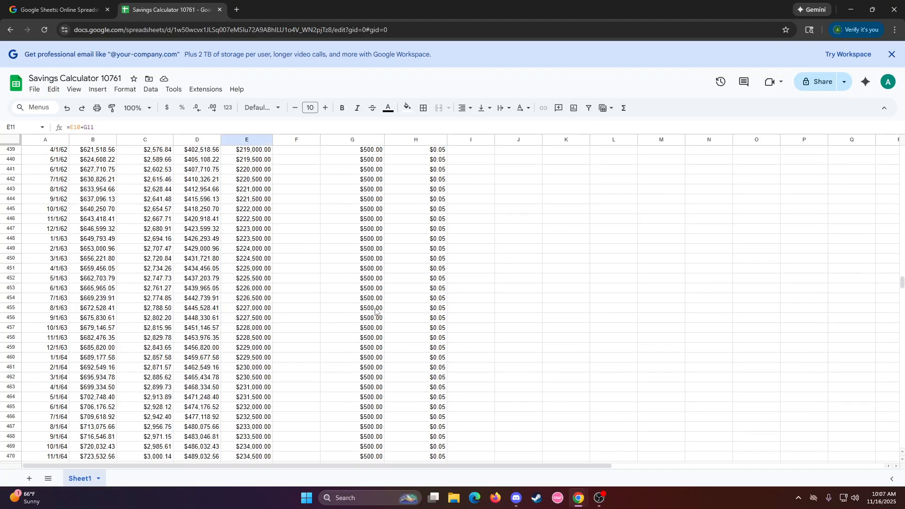
scroll(373, 292, up, 19)
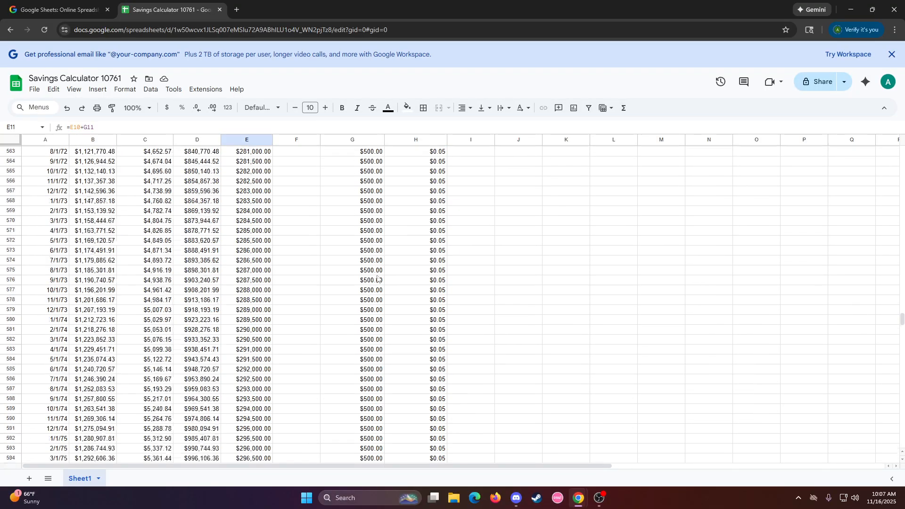
scroll(374, 273, down, 18)
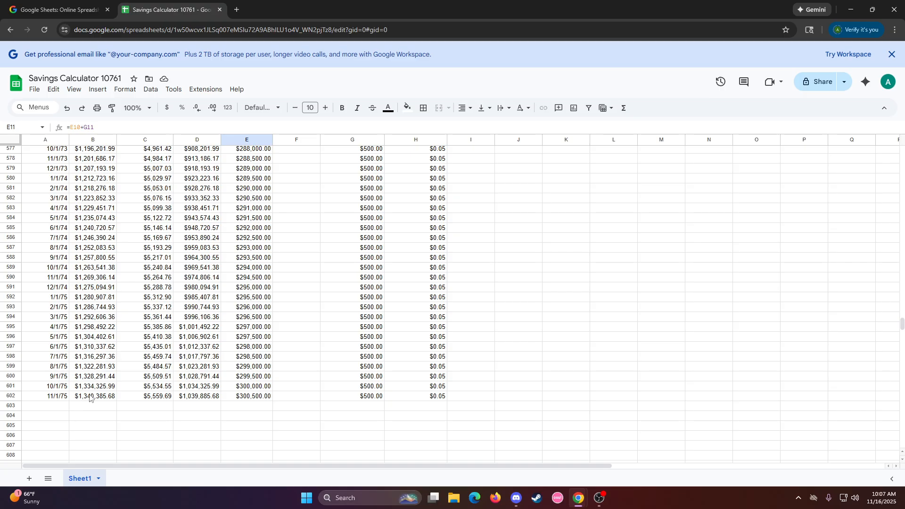
click(91, 398)
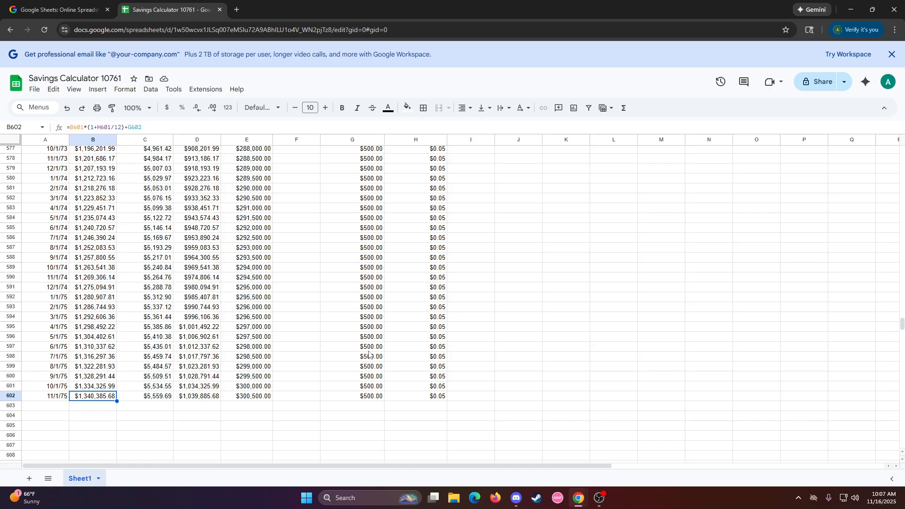
click(416, 398)
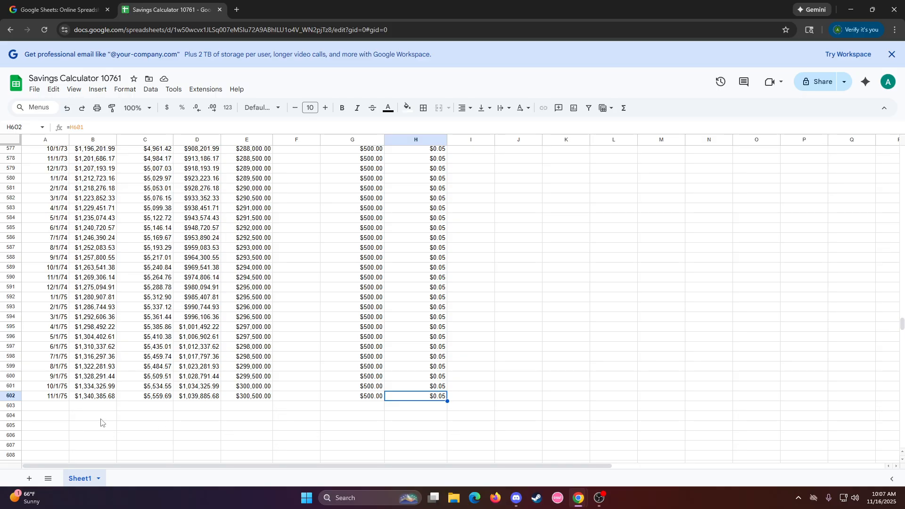
click(96, 399)
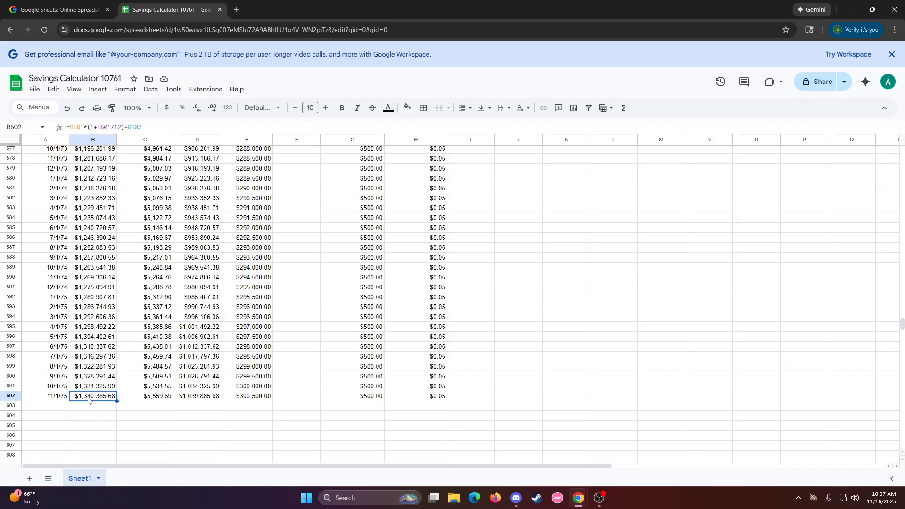
Step: Set the monthly contribution in cell G2 to 200
drag(902, 324, 887, 102)
double_click(367, 160)
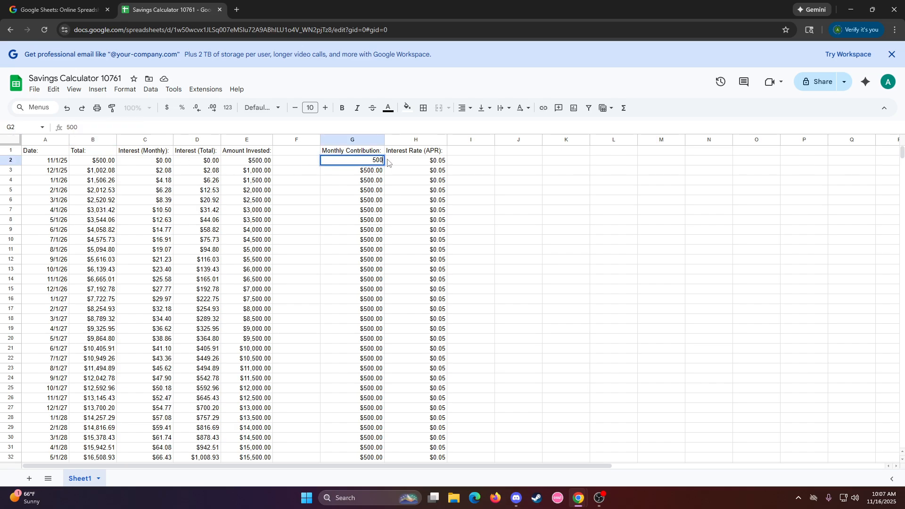
key(BackSpace)
key(BackSpace)
key(BackSpace)
text(2000)
key(Return)
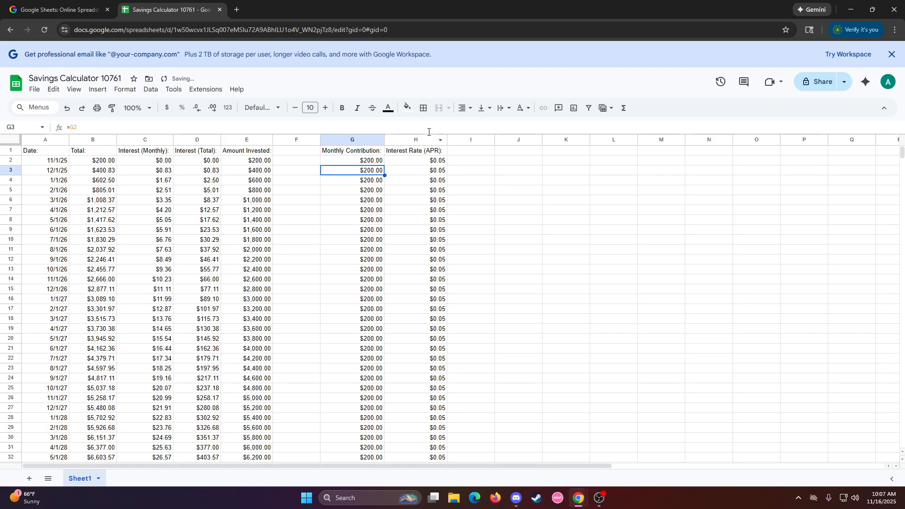
Step: Set the annual interest rate in cell H2 to 0.03
double_click(429, 161)
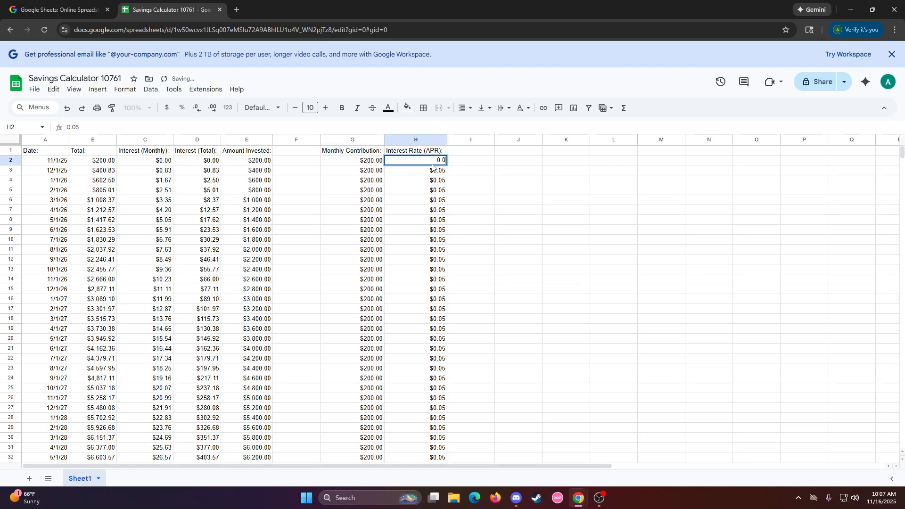
key(Return)
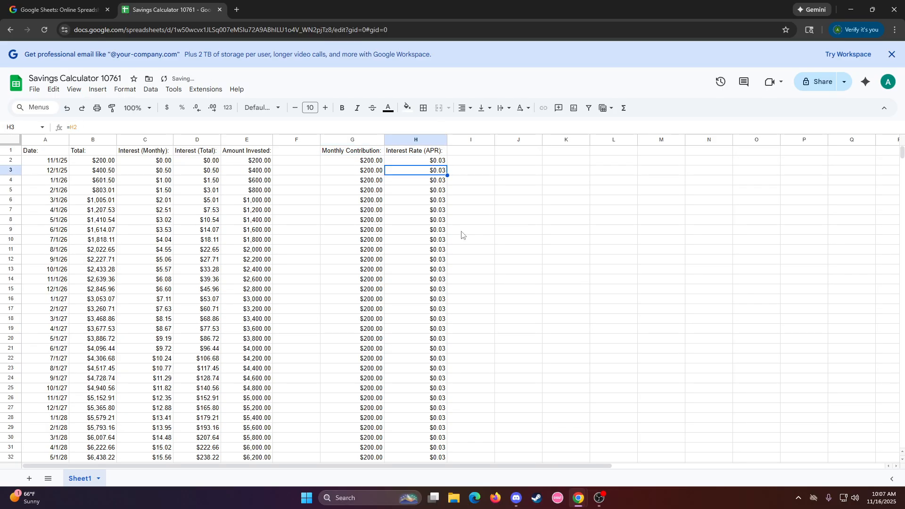
scroll(285, 270, up, 14)
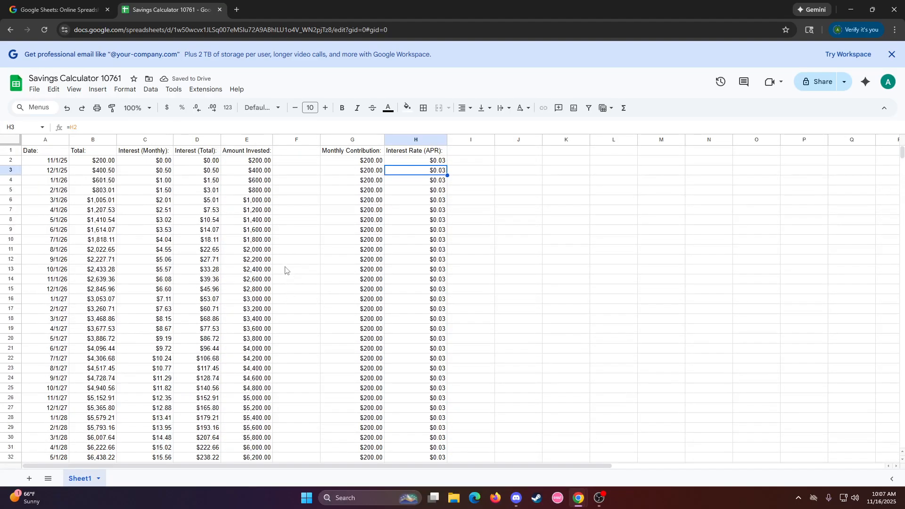